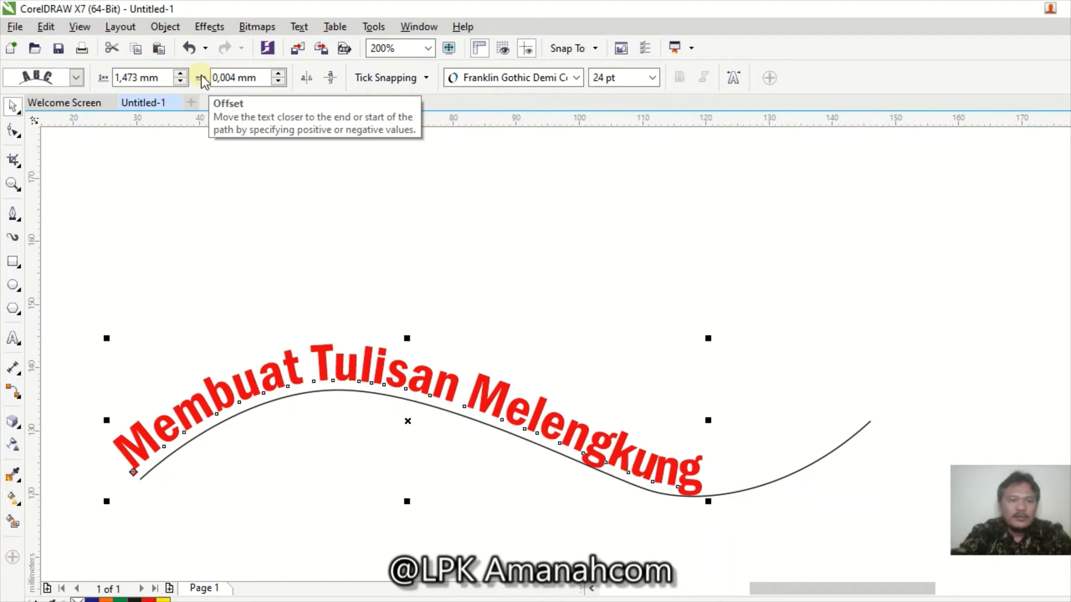
Set the offset of the red text along its path to 0 mm
click(233, 77)
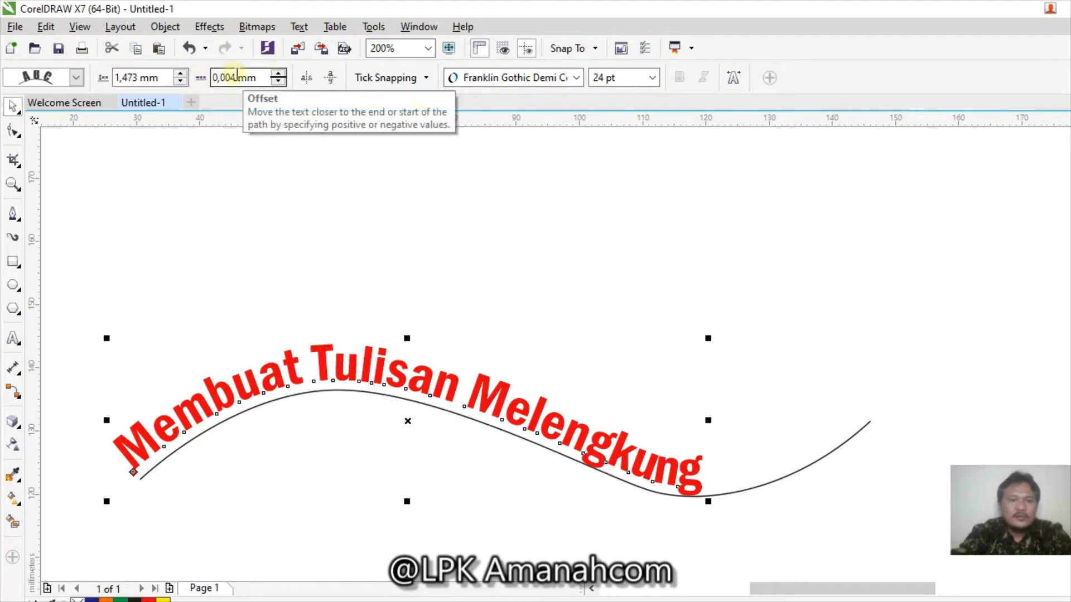
double_click(237, 77)
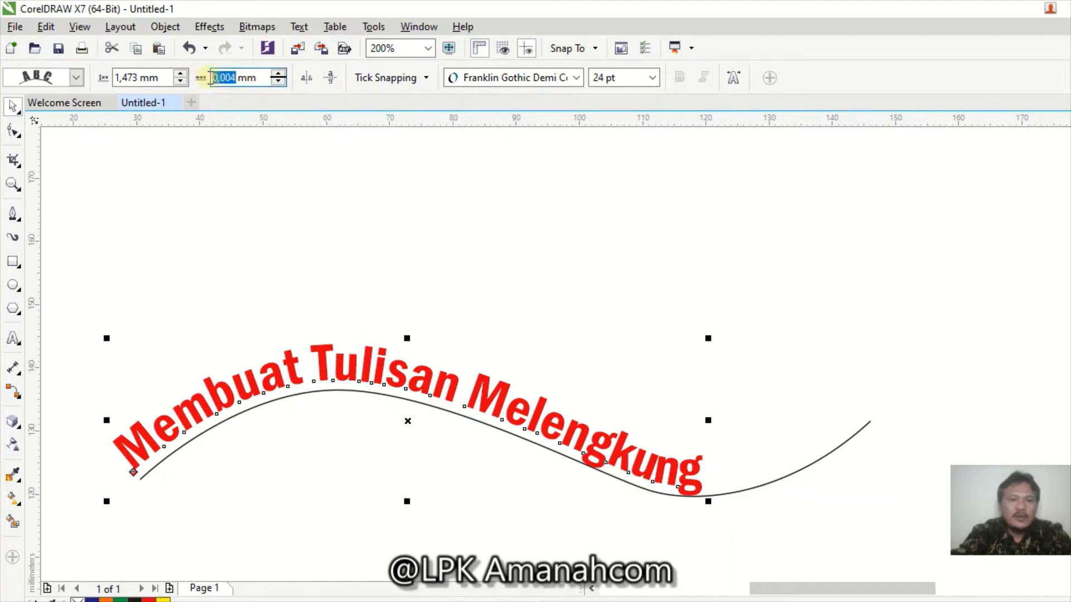
text(0,0)
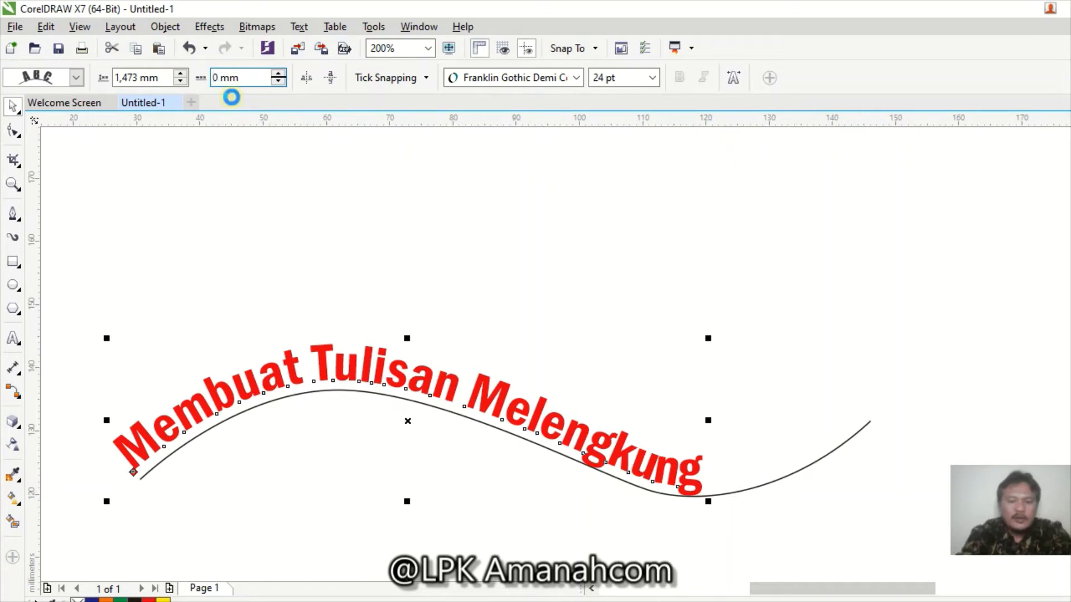
key(Return)
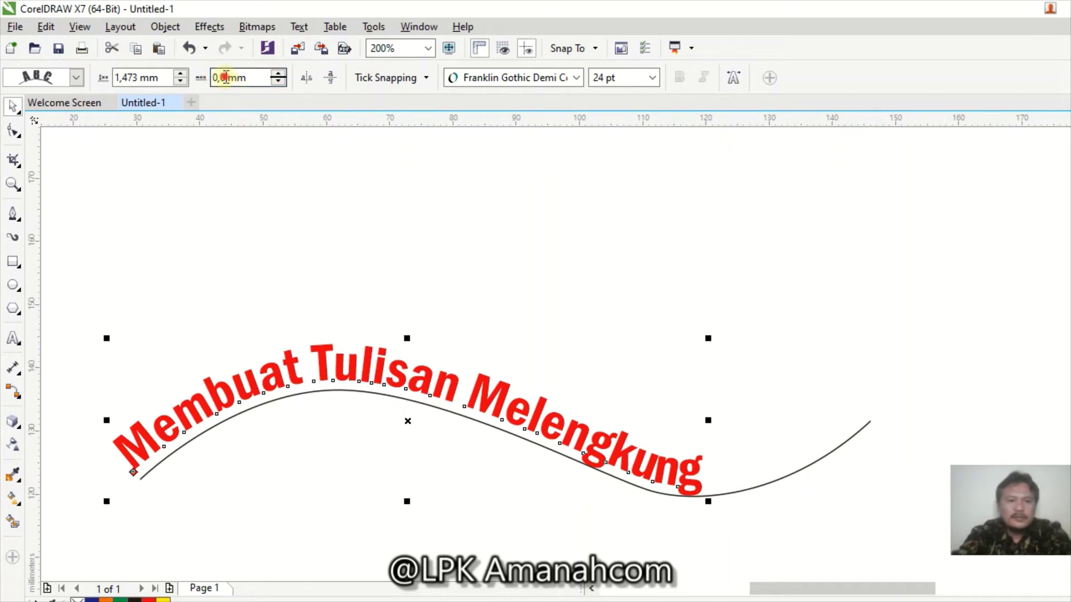
Set the text's offset along the curve to 100 mm
double_click(218, 78)
text(10)
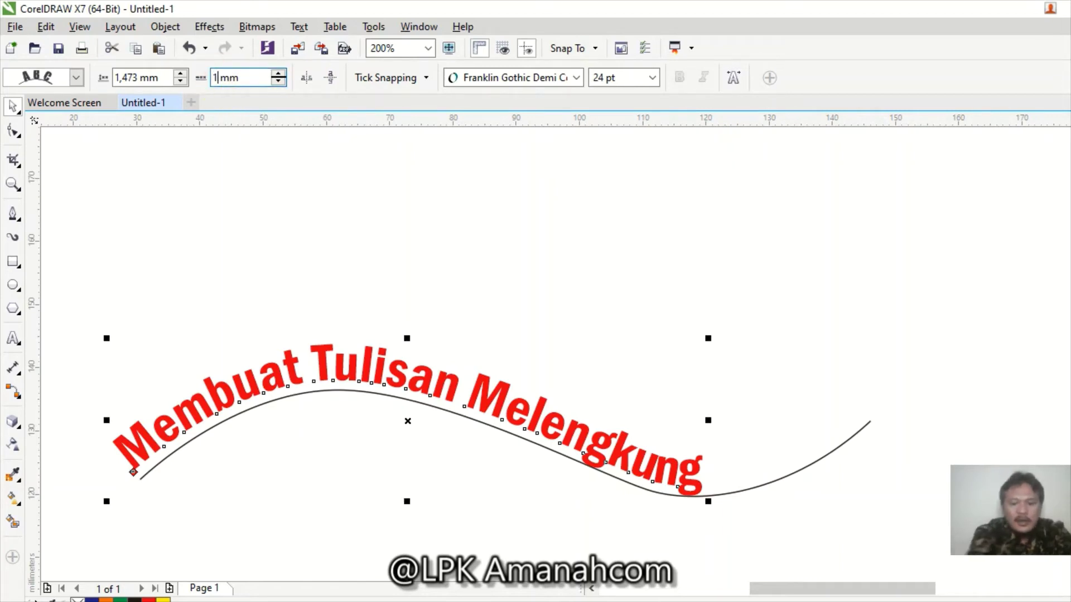
text(0)
key(Return)
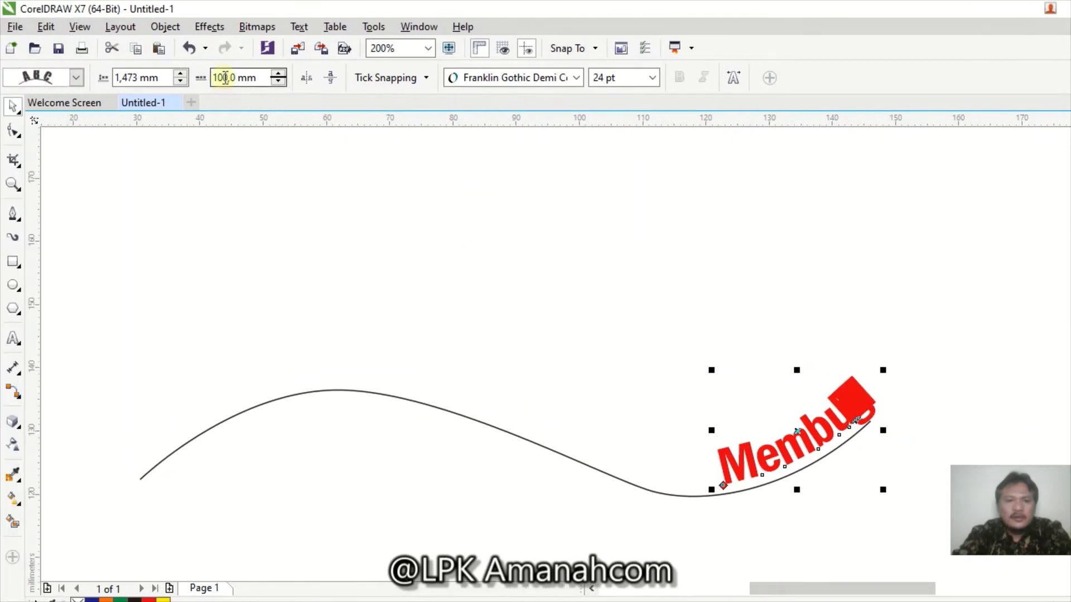
Reduce the text's offset along the curve to 40 mm
drag(223, 77, 214, 77)
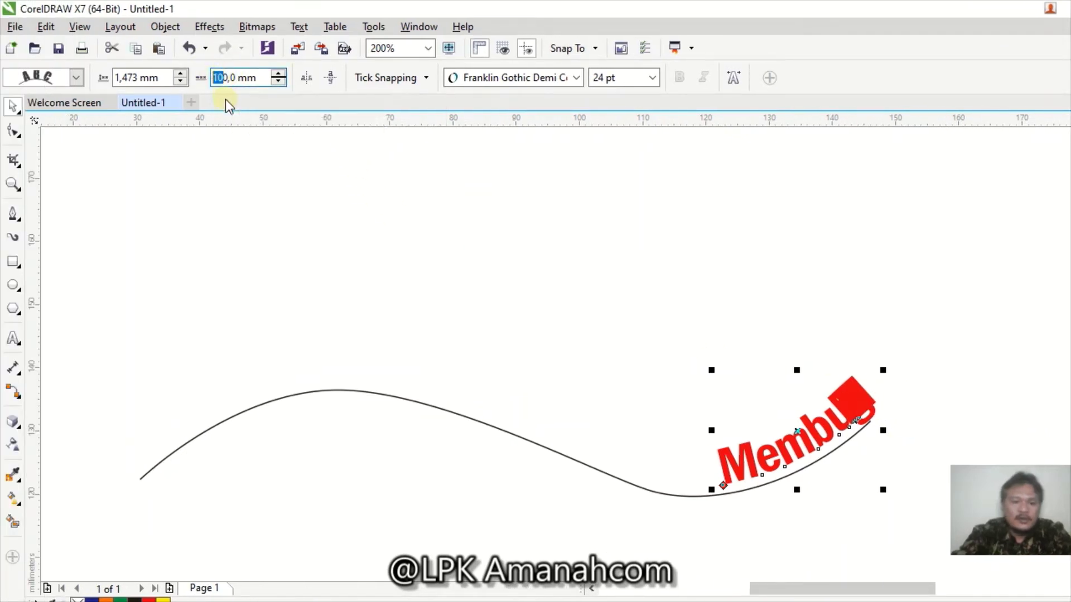
text(4)
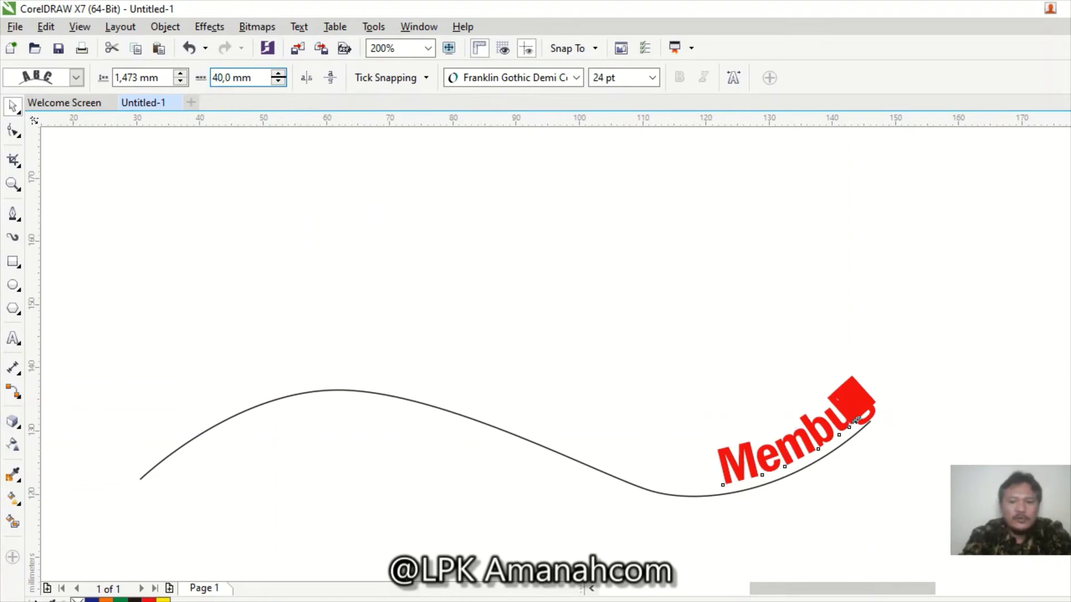
key(Return)
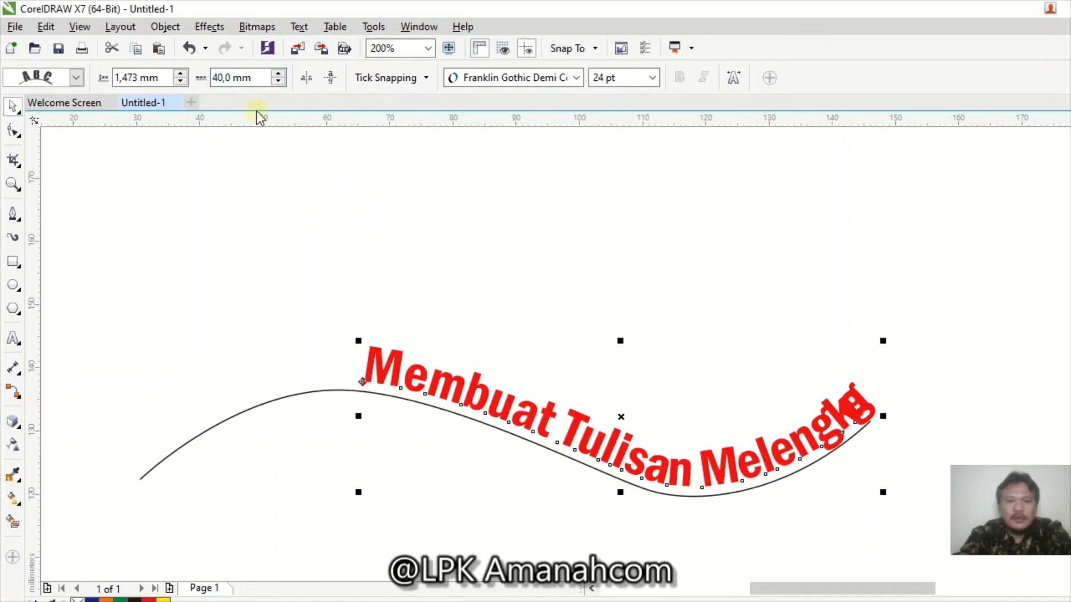
Set the text's offset along the curve to 5 mm
drag(172, 78, 162, 77)
text(5)
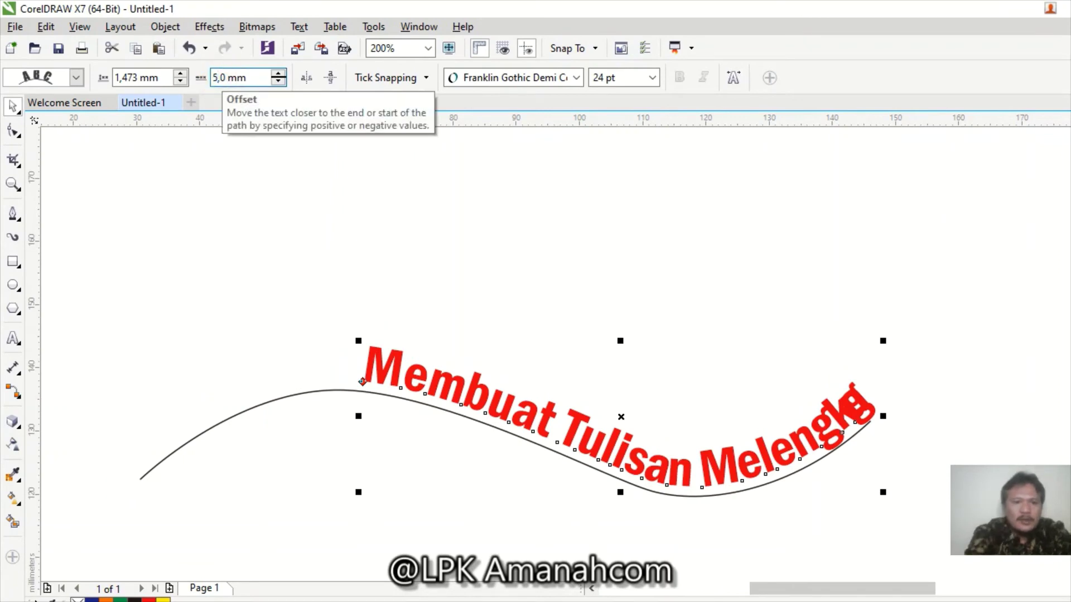
key(Return)
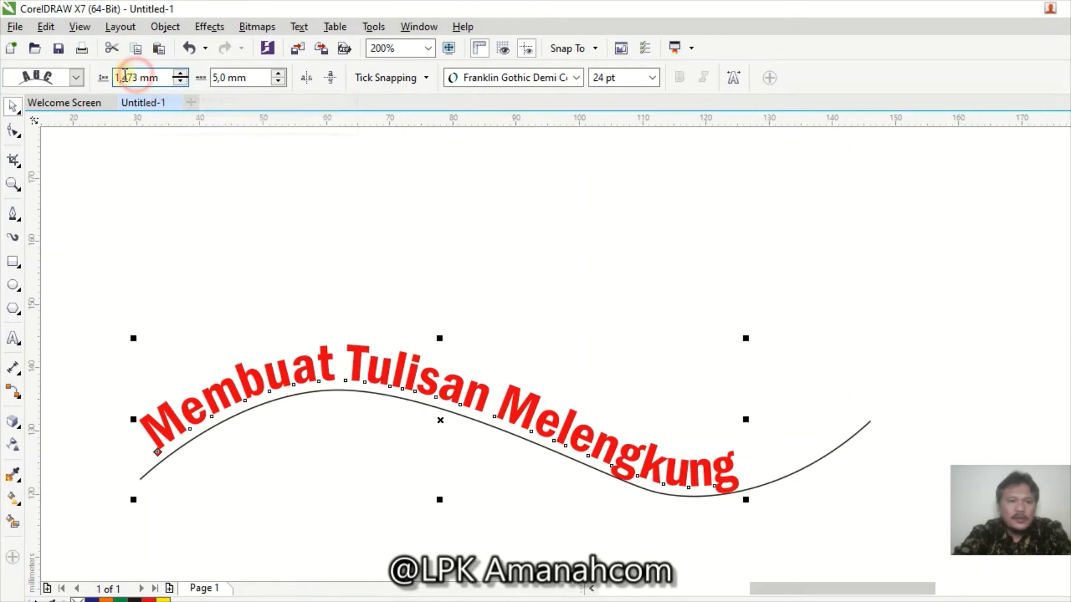
Set the distance between the text and its path to 6 mm
drag(137, 77, 114, 77)
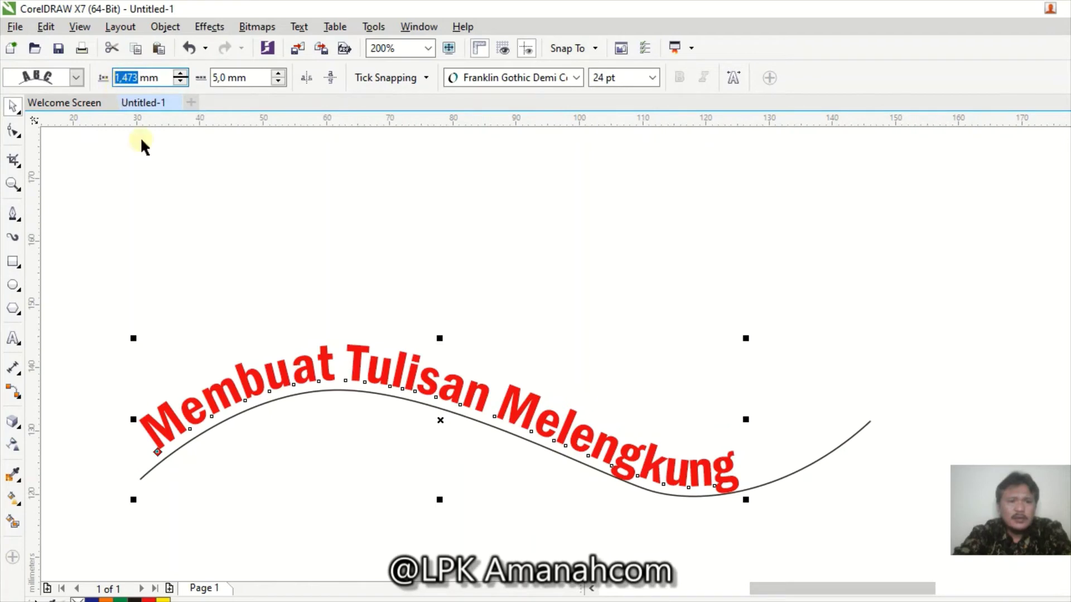
text(6)
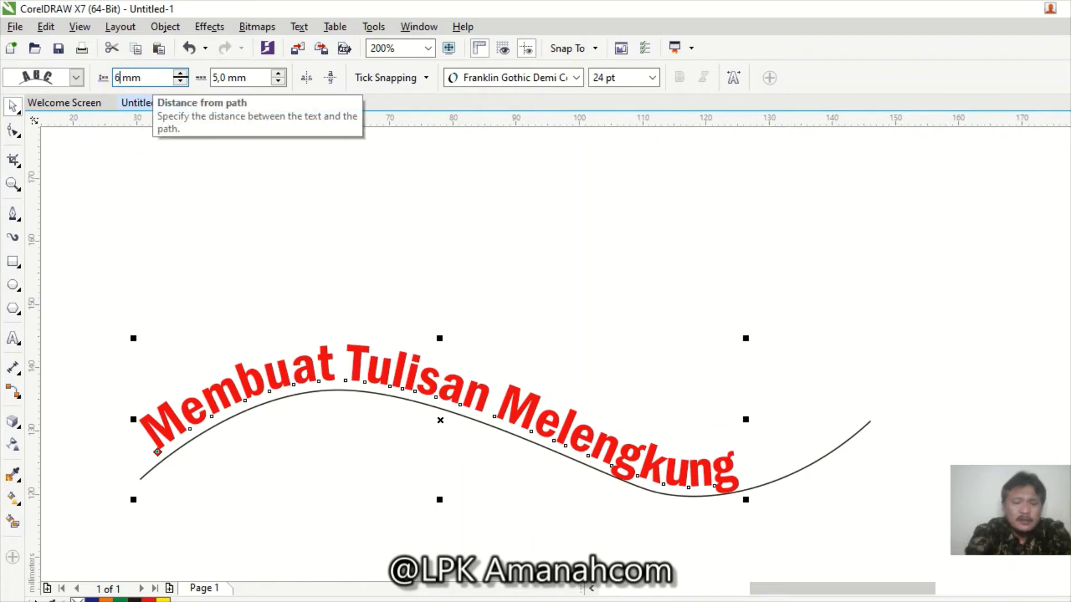
key(Return)
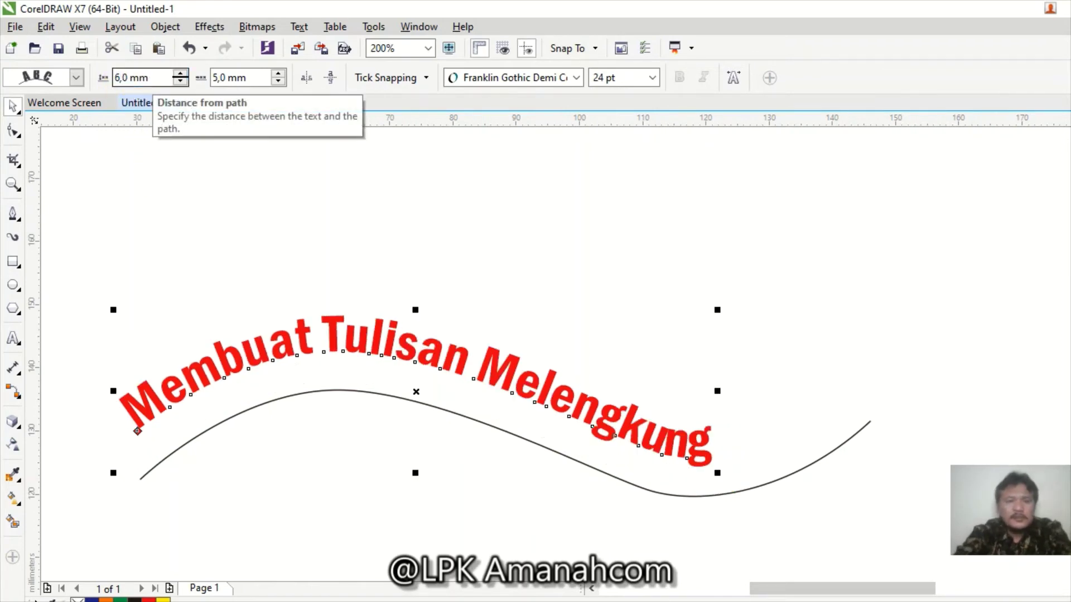
Apply the fourth text orientation style to the text on the path and deselect it
click(58, 81)
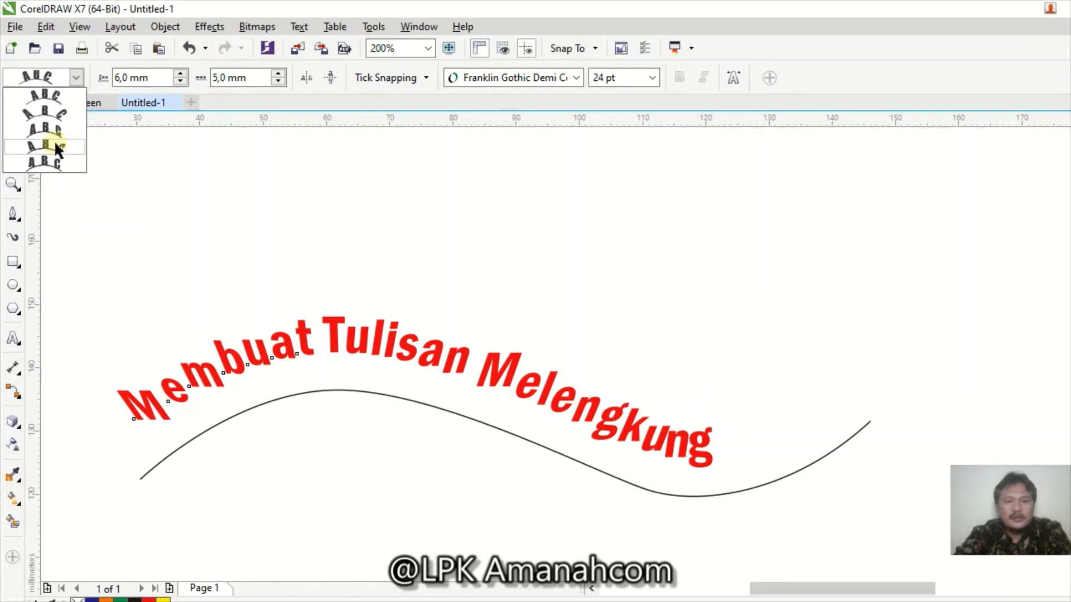
click(58, 147)
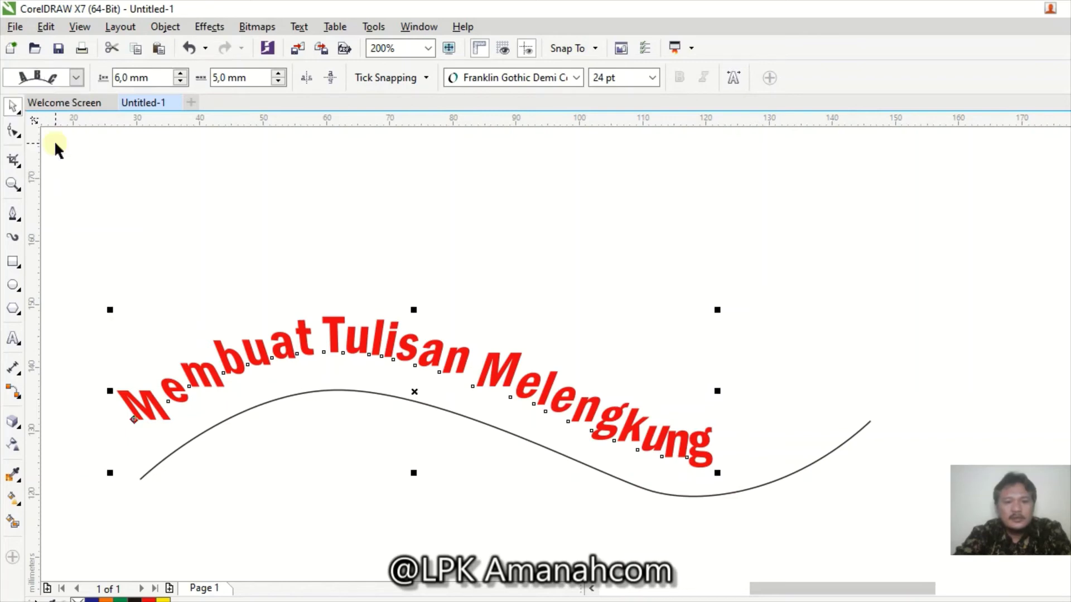
click(250, 160)
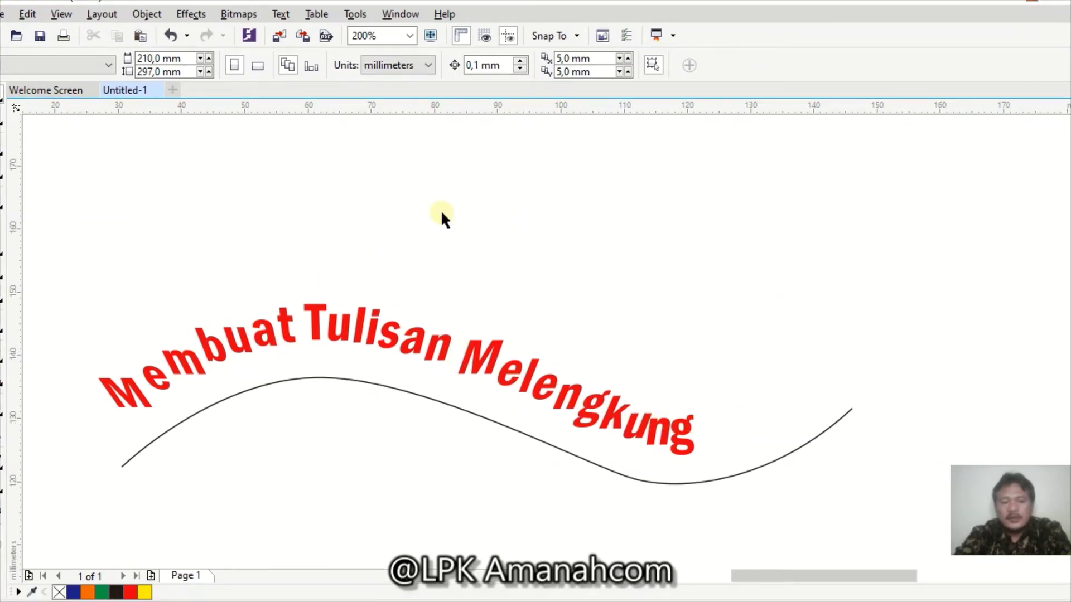
Try deleting only the curve beneath the red text, and undo the deletion
click(189, 354)
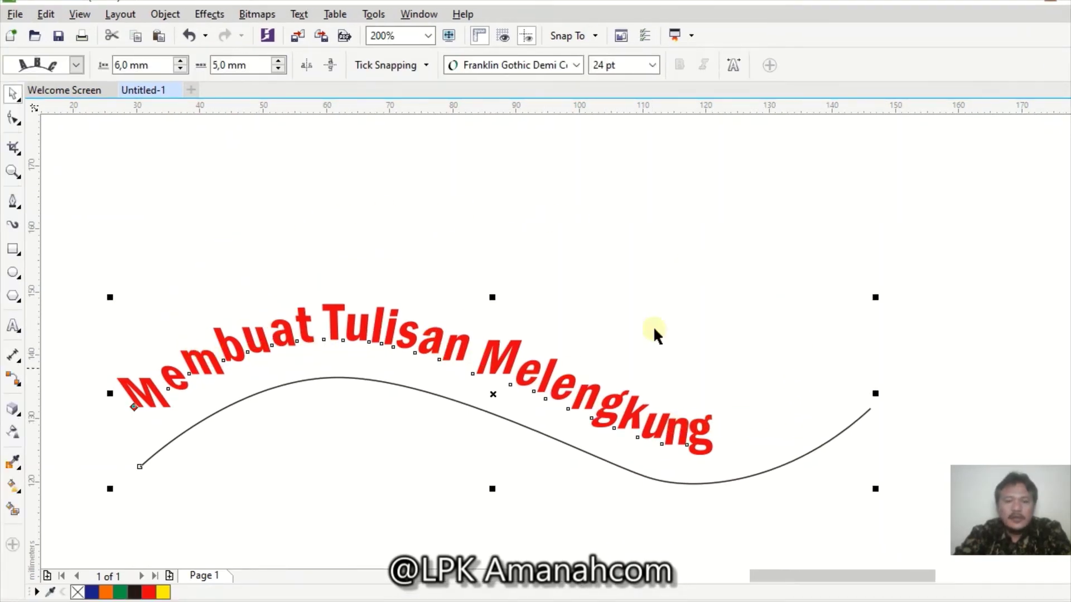
click(677, 270)
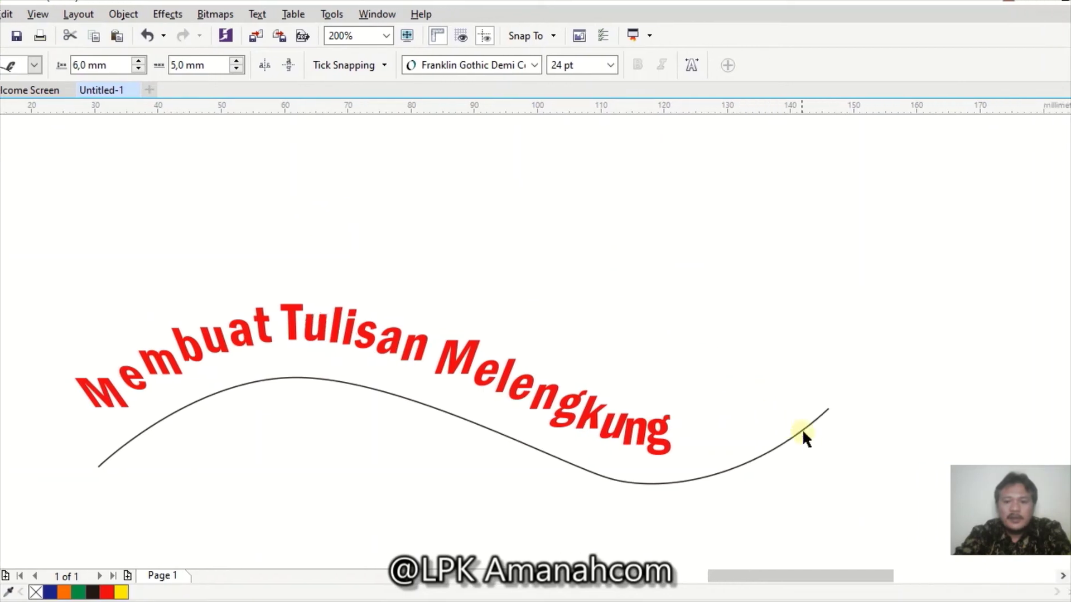
click(724, 471)
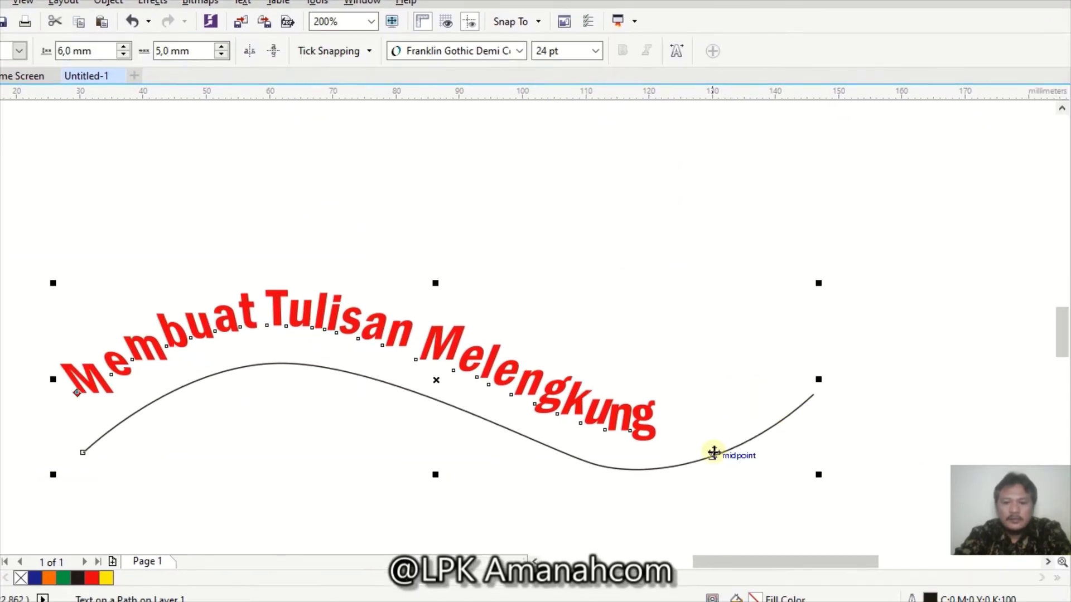
click(723, 470)
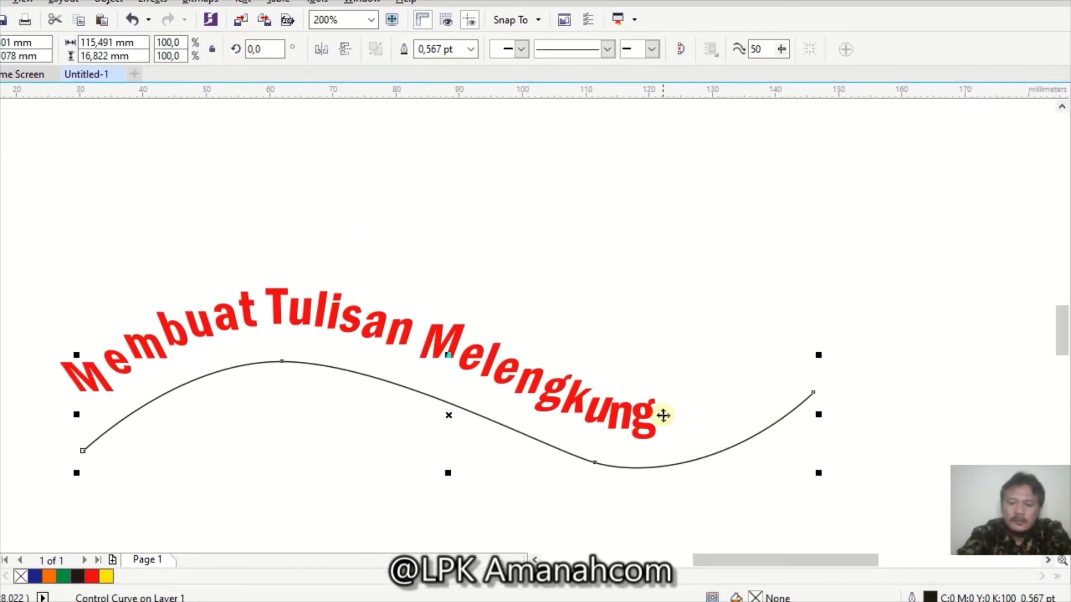
key(Delete)
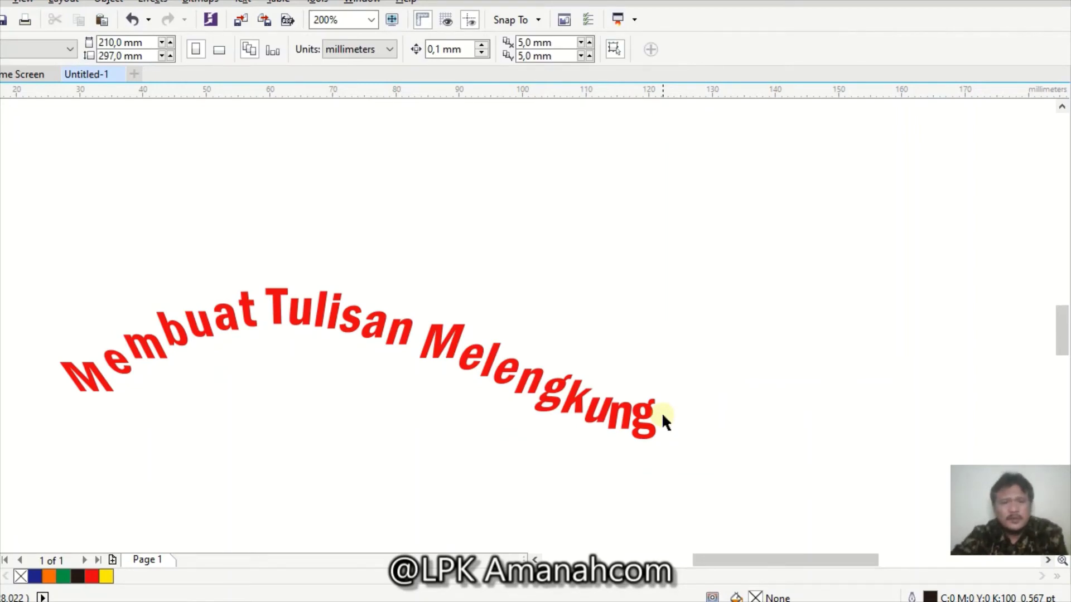
key(ctrl+z)
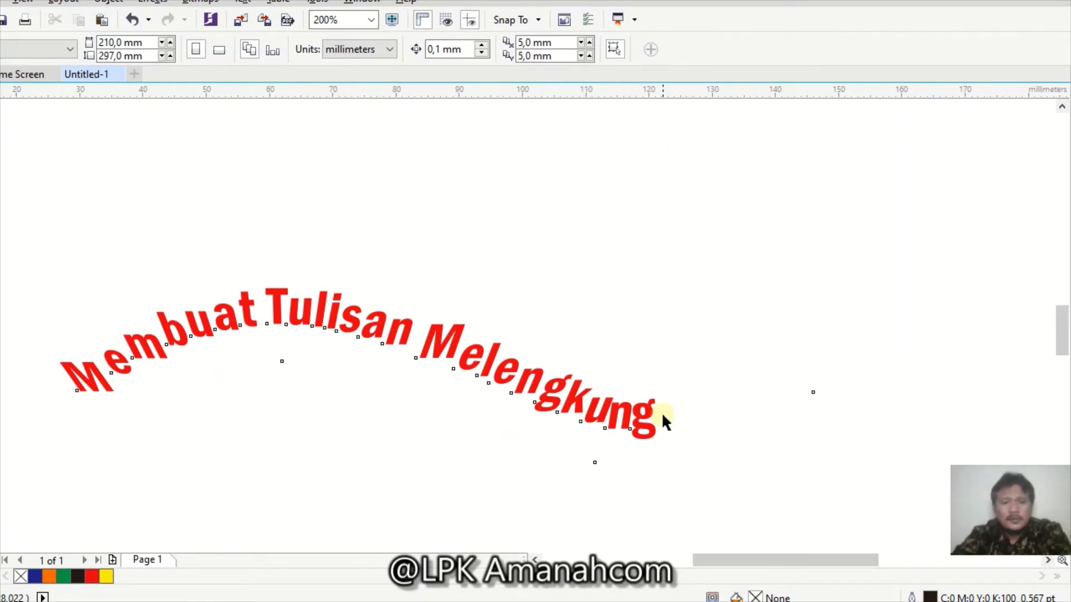
click(567, 209)
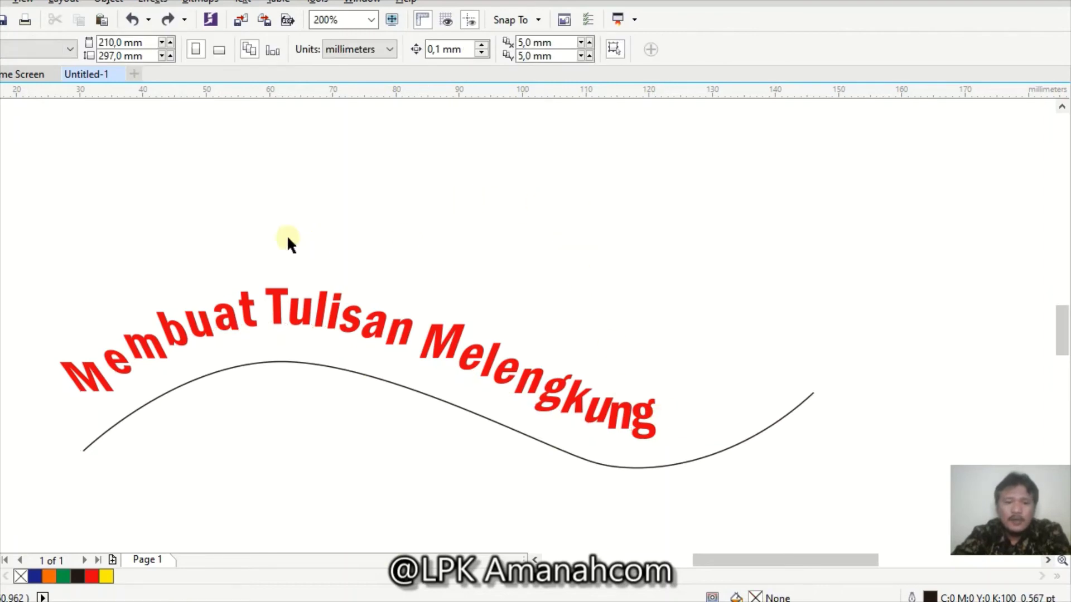
Try deleting the text and its curve as one object, and undo the deletion
click(558, 422)
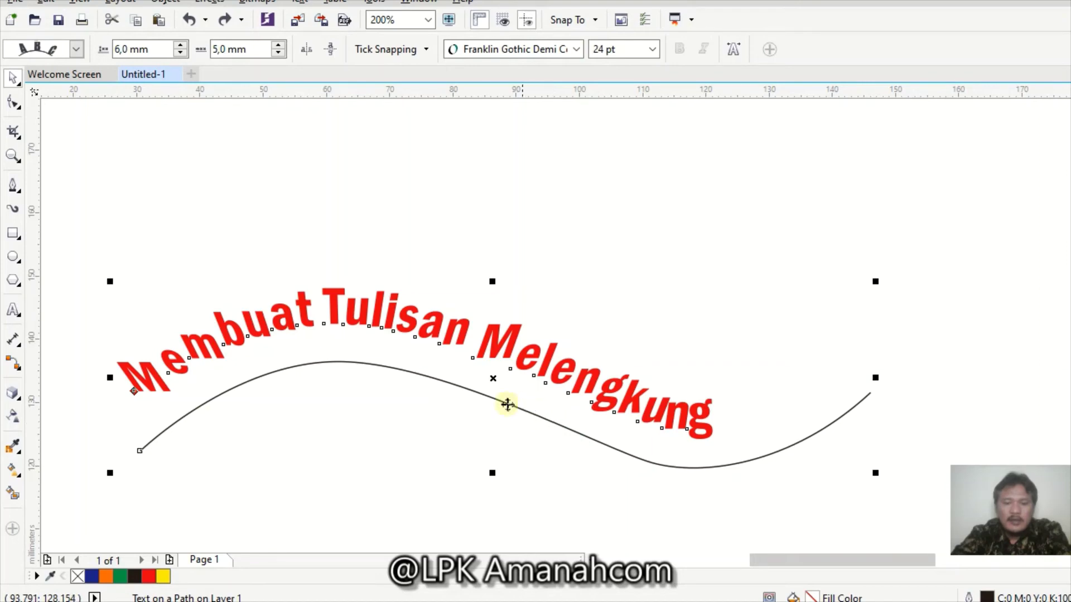
key(Delete)
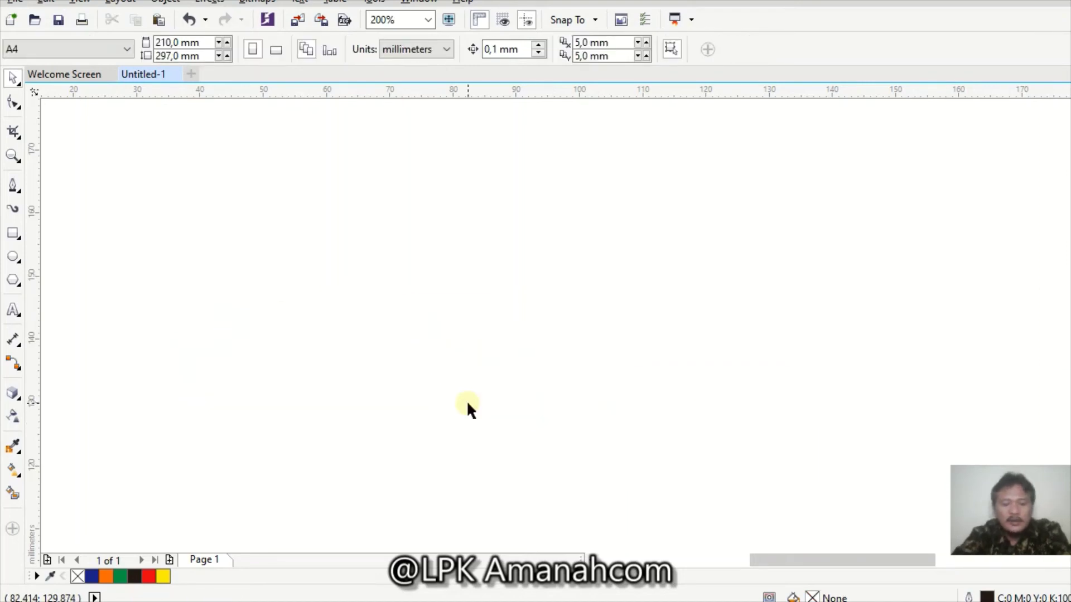
key(ctrl+z)
click(509, 151)
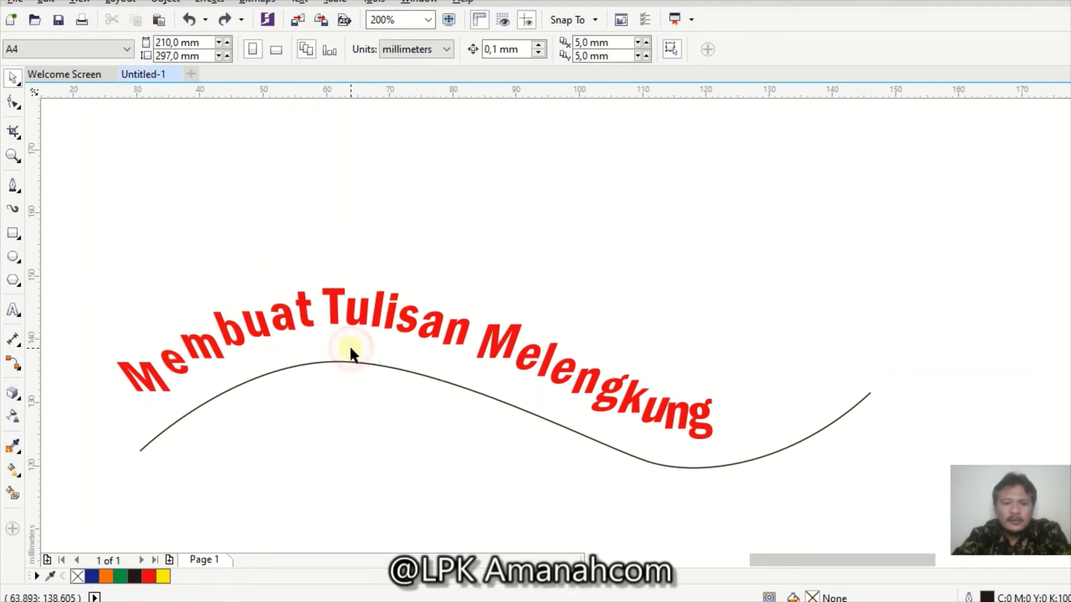
Select only the control curve, separately from its fitted text, and deselect it
click(351, 361)
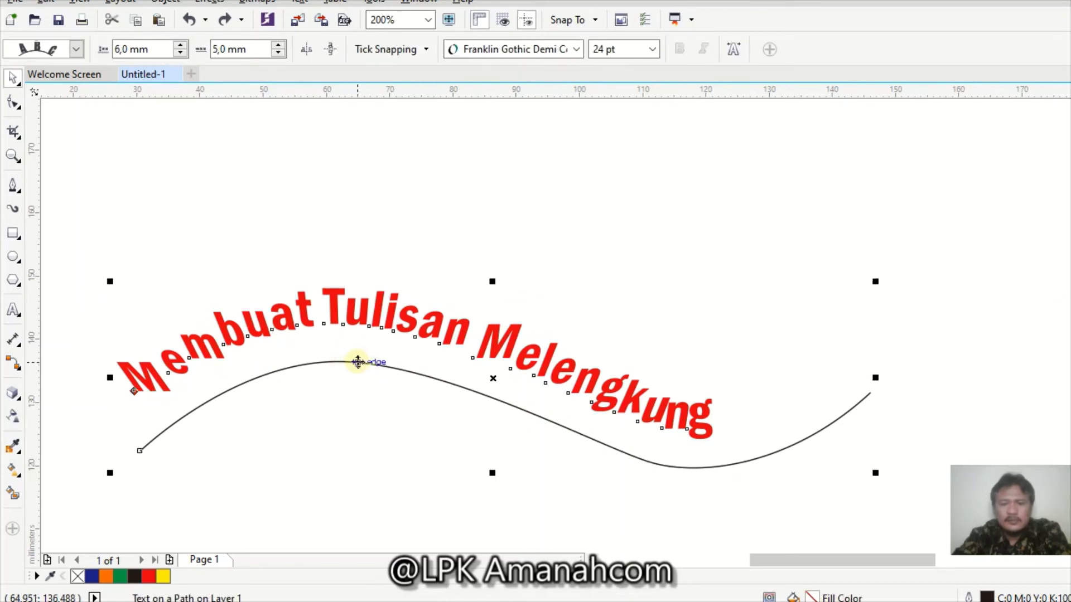
click(375, 373)
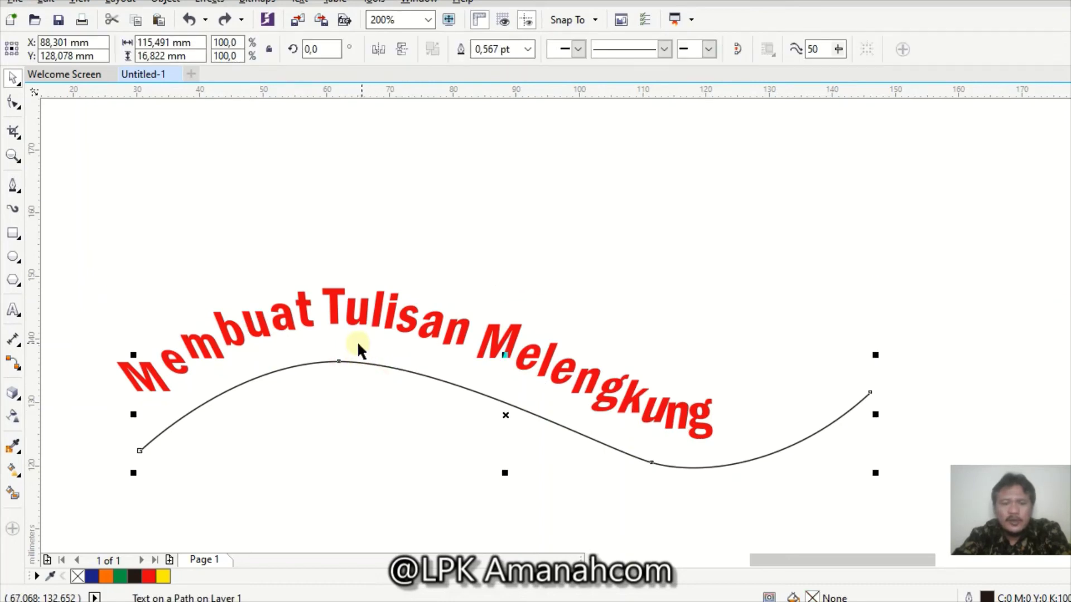
click(348, 363)
click(333, 354)
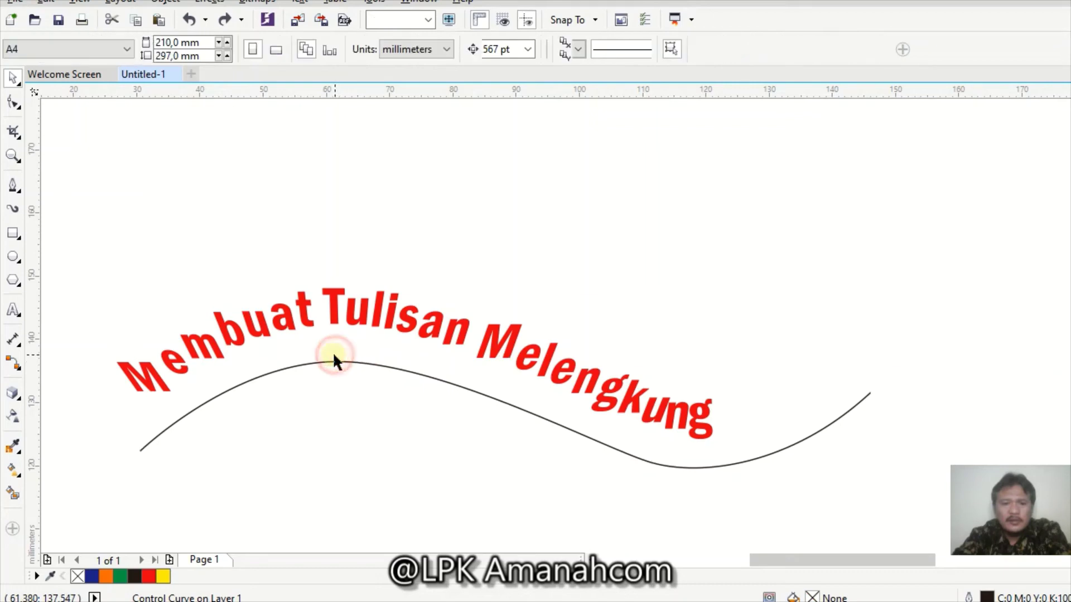
Delete the curve together with its fitted text once more, and undo the deletion
click(327, 360)
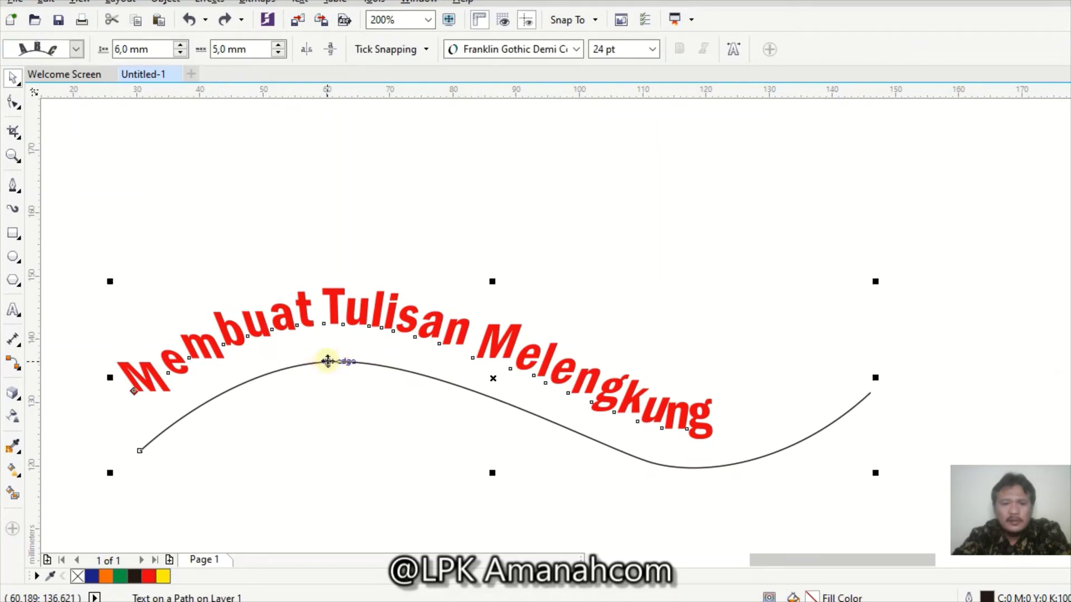
click(299, 339)
key(Delete)
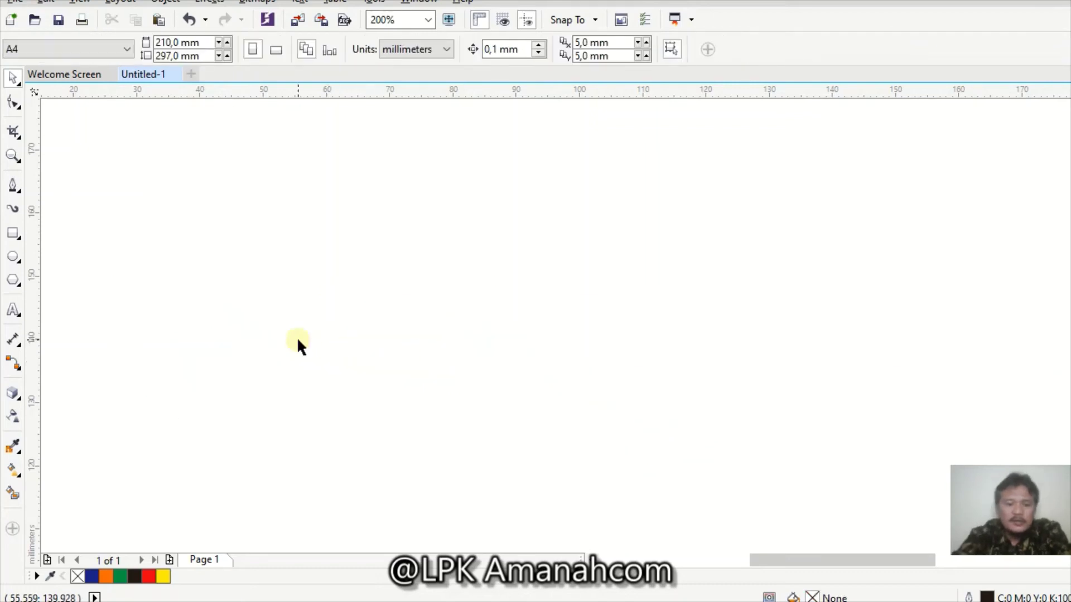
key(ctrl+z)
click(342, 206)
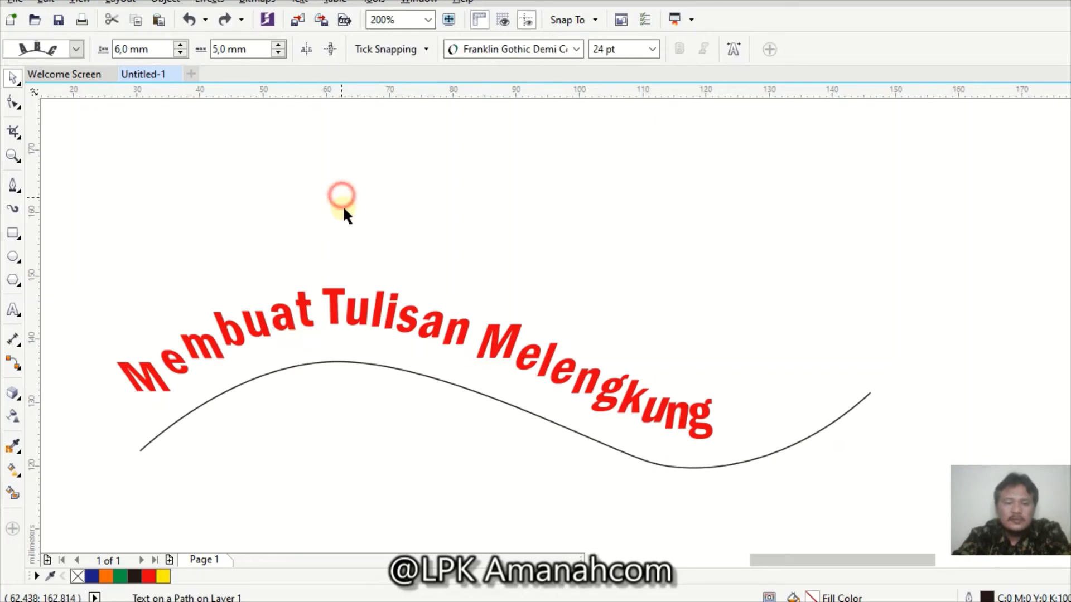
Break the red curved text apart from its curve so that both become separate objects, and deselect them
click(344, 310)
click(466, 300)
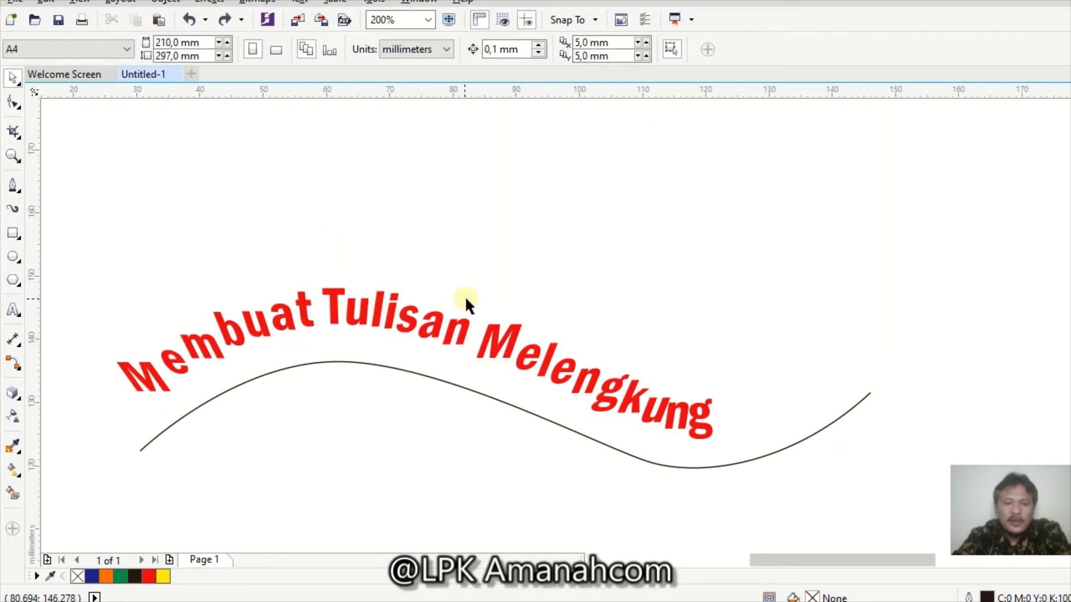
click(428, 322)
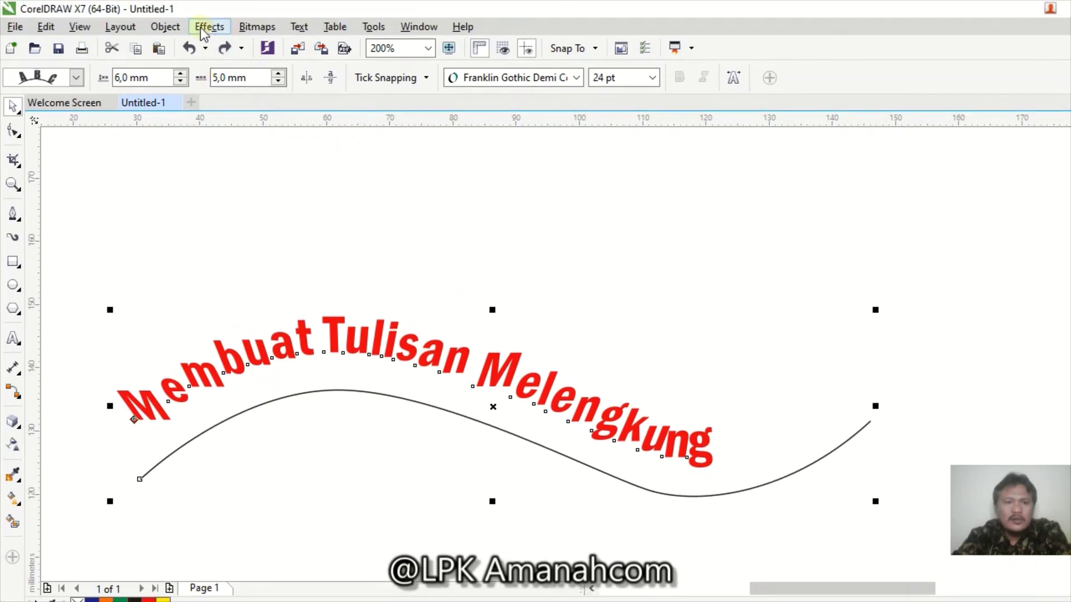
click(161, 28)
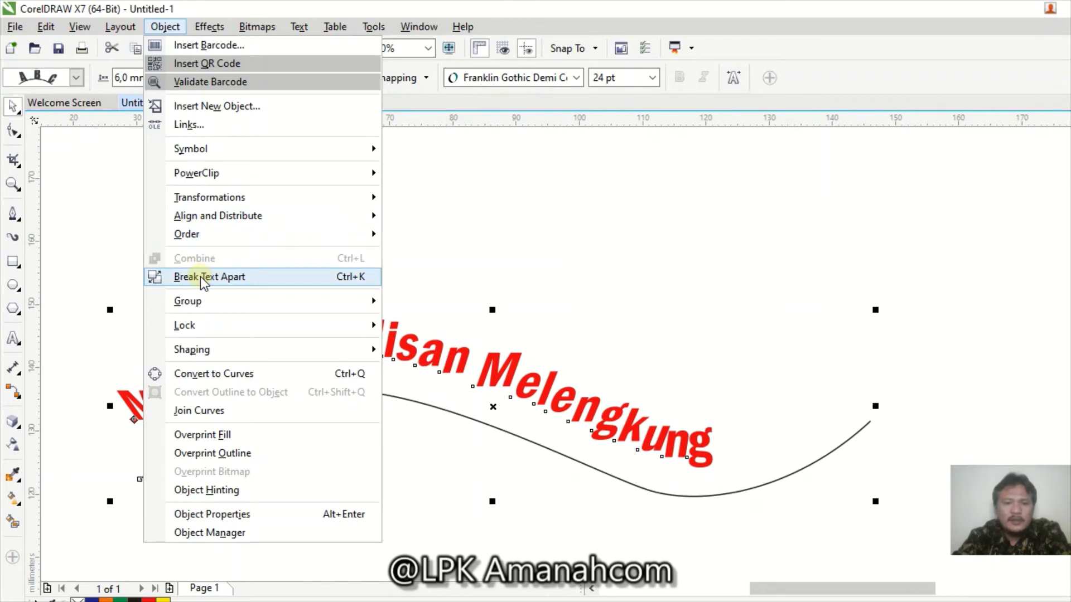
click(239, 277)
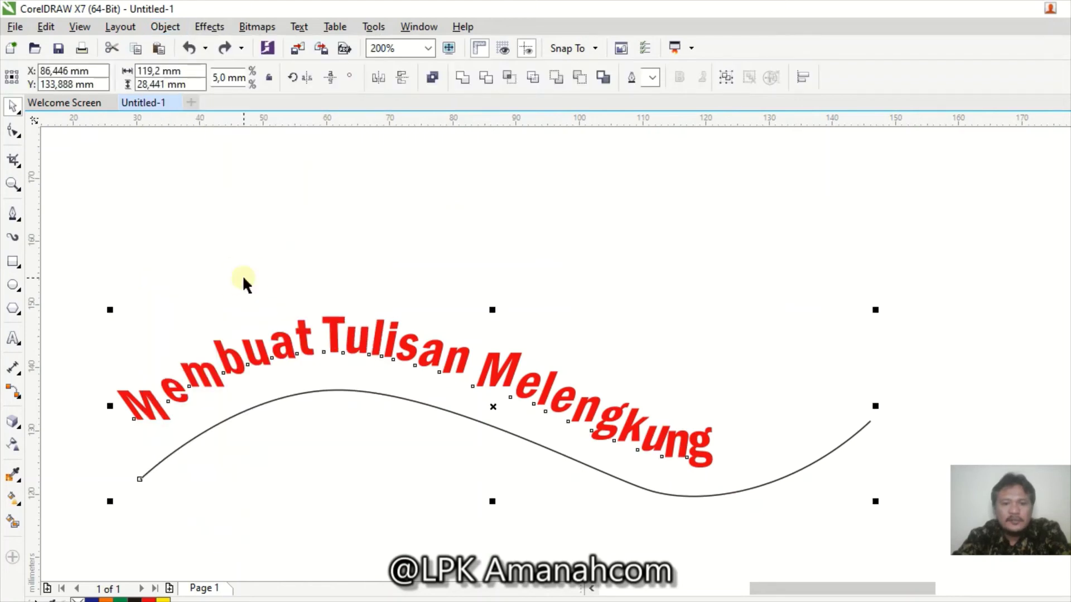
click(255, 242)
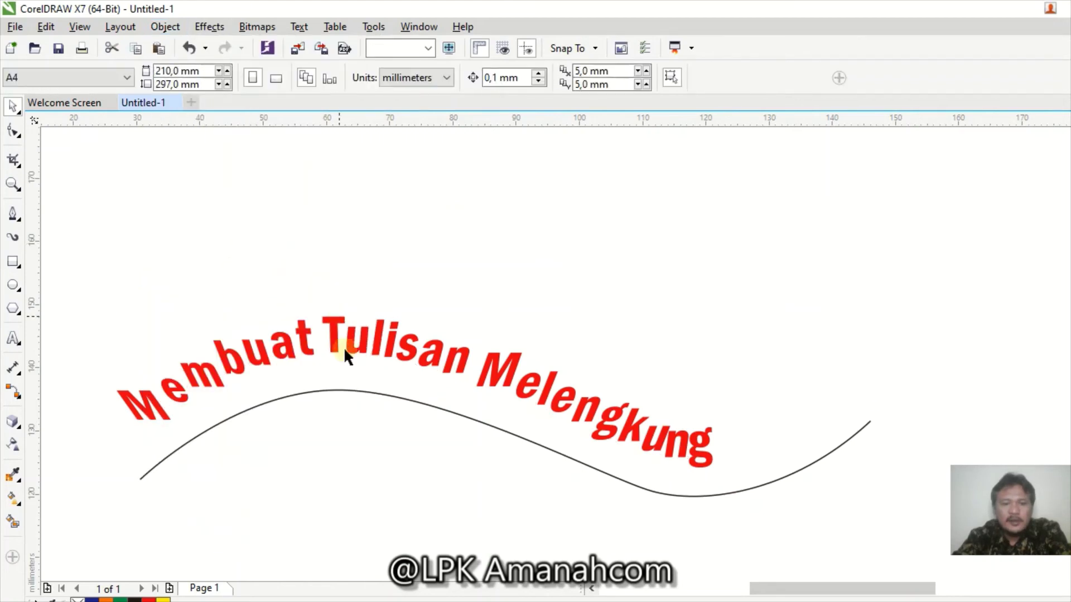
Delete the separated curve and move the red text up beneath the blue heading, centred at about X 84 mm, Y 154 mm
click(367, 391)
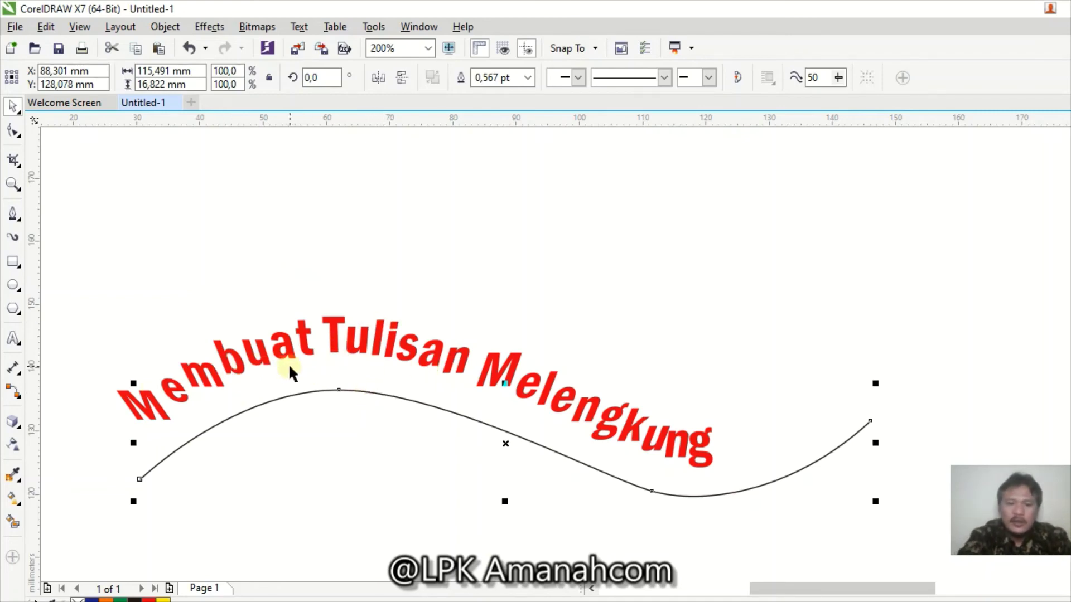
key(Delete)
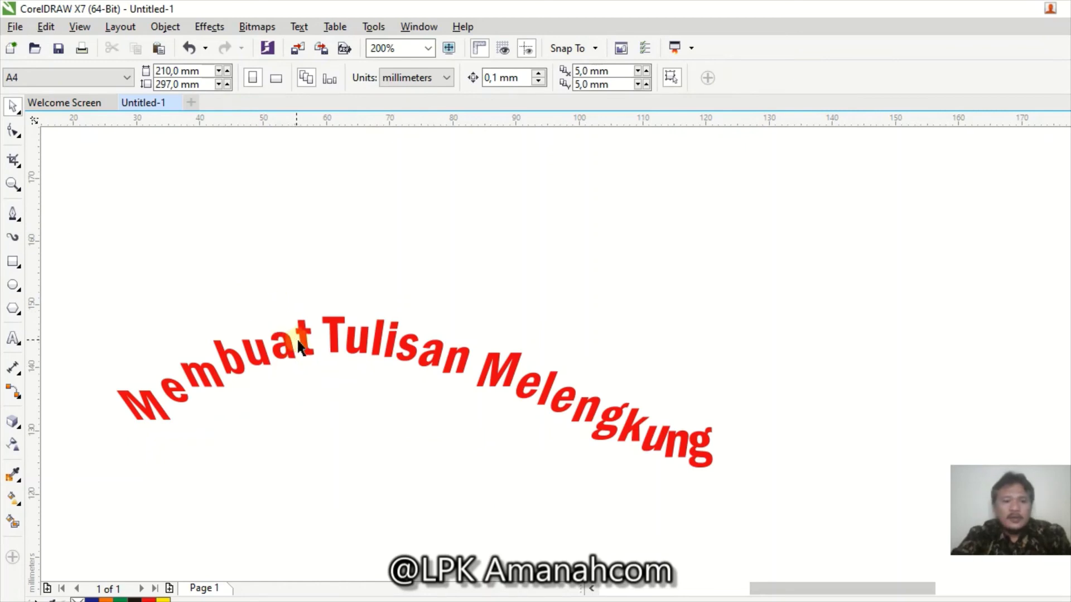
drag(298, 341, 359, 227)
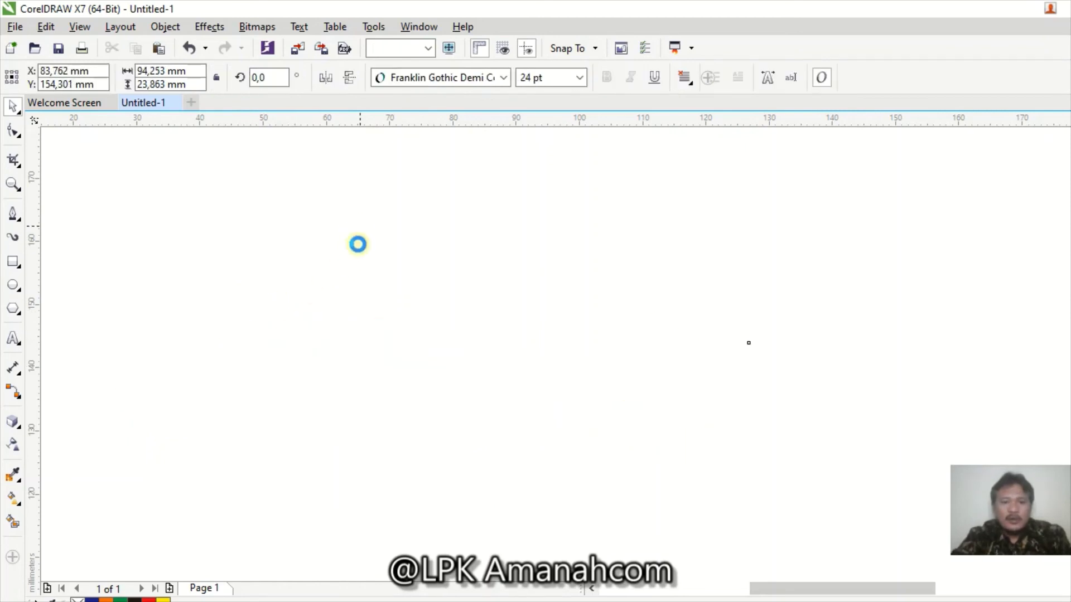
scroll(329, 276, down, 1)
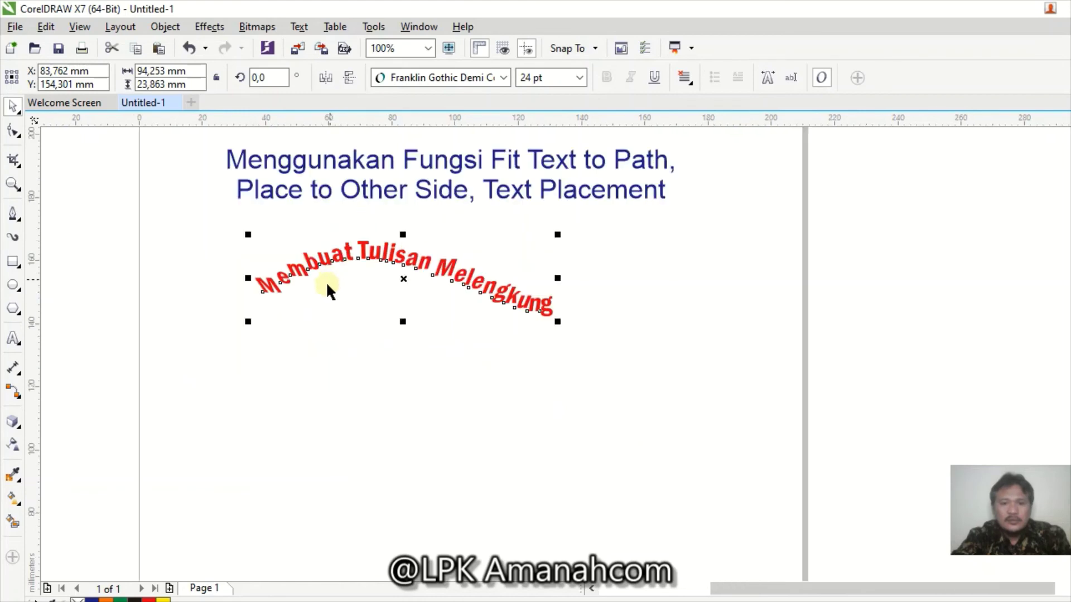
click(705, 292)
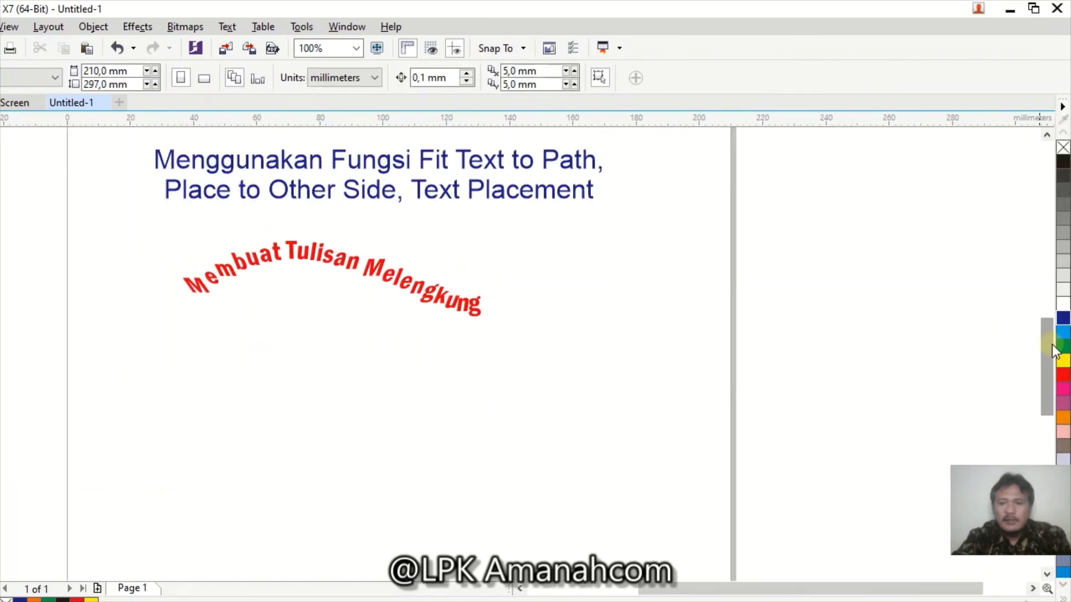
Draw an open two-segment angled line about 135 mm wide and 17 mm high with the Pen tool, below the red text
drag(1050, 346, 1045, 367)
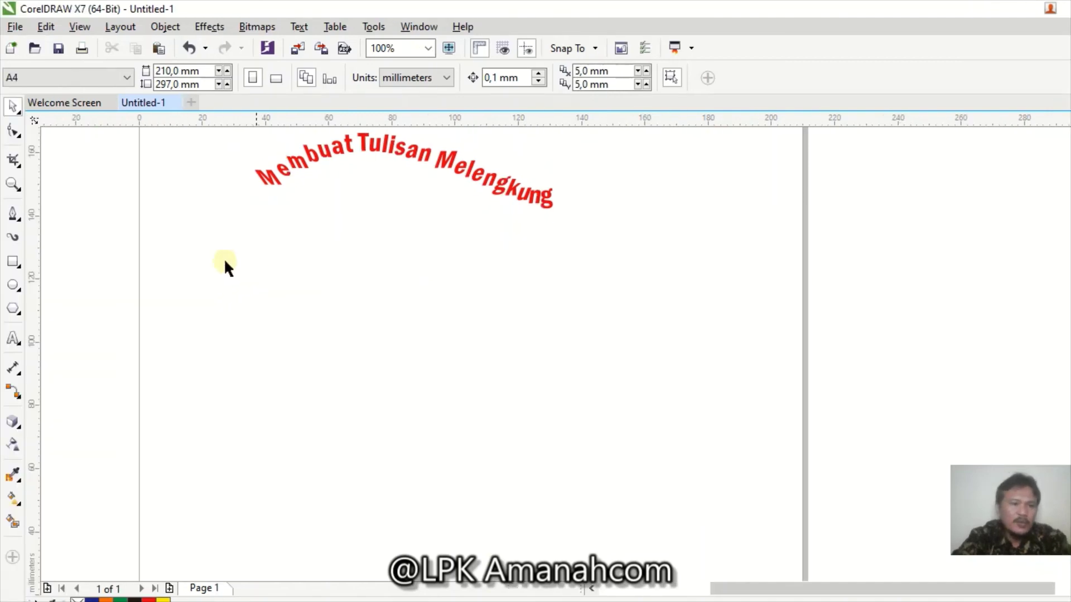
click(14, 214)
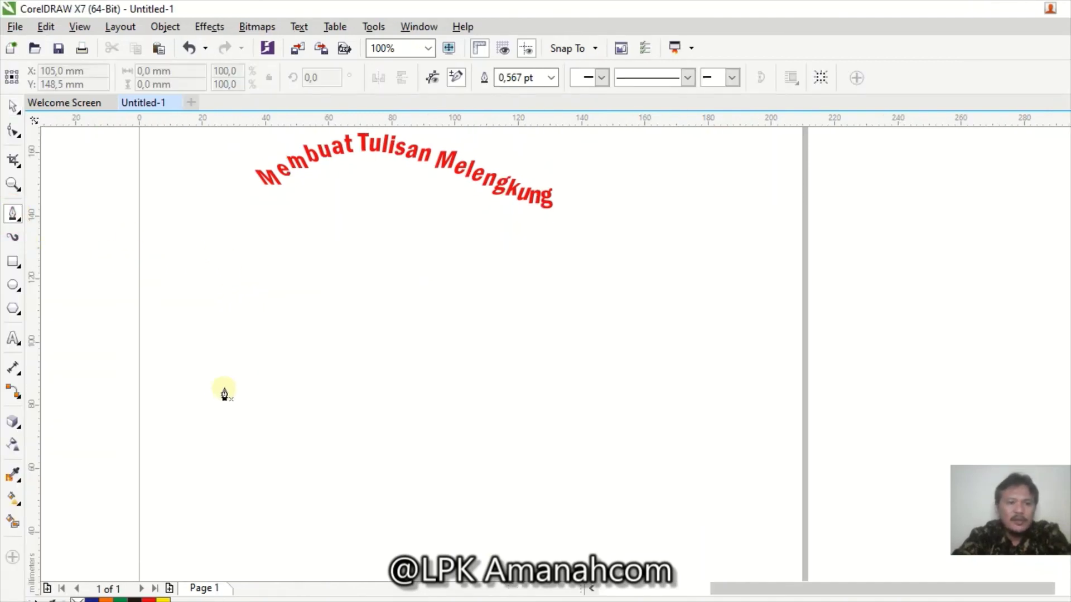
click(208, 397)
click(328, 355)
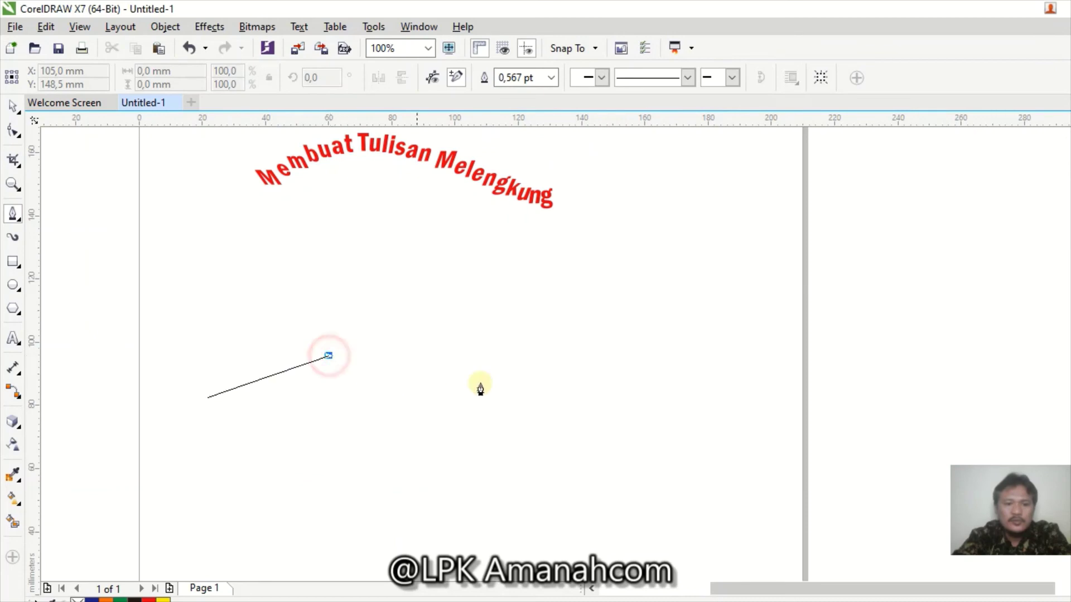
click(634, 411)
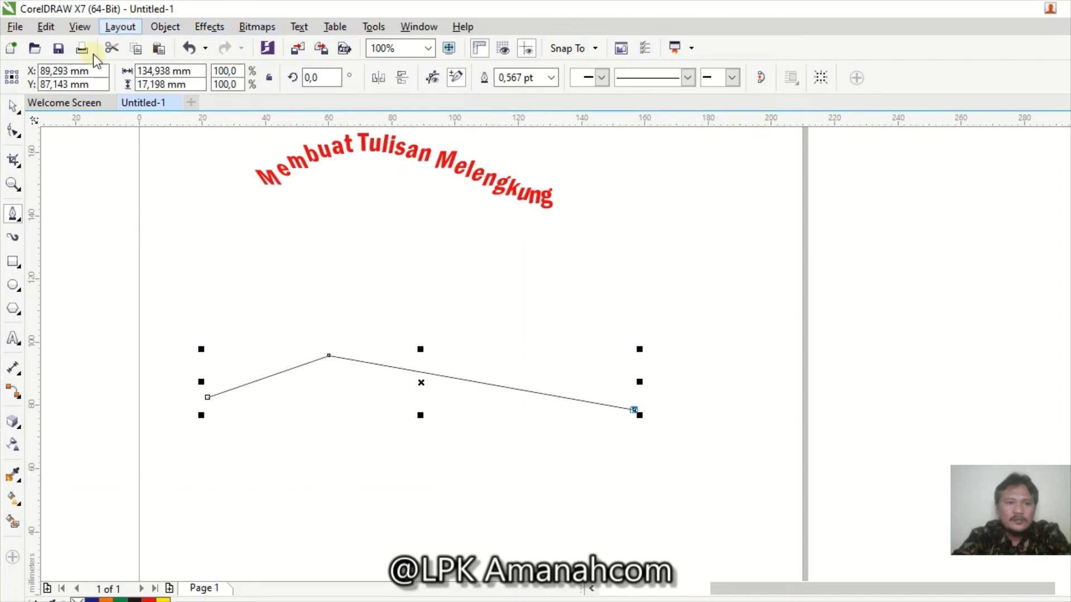
Apply Fit Text to Path to the new angled line, ready for text entry
click(299, 28)
click(297, 28)
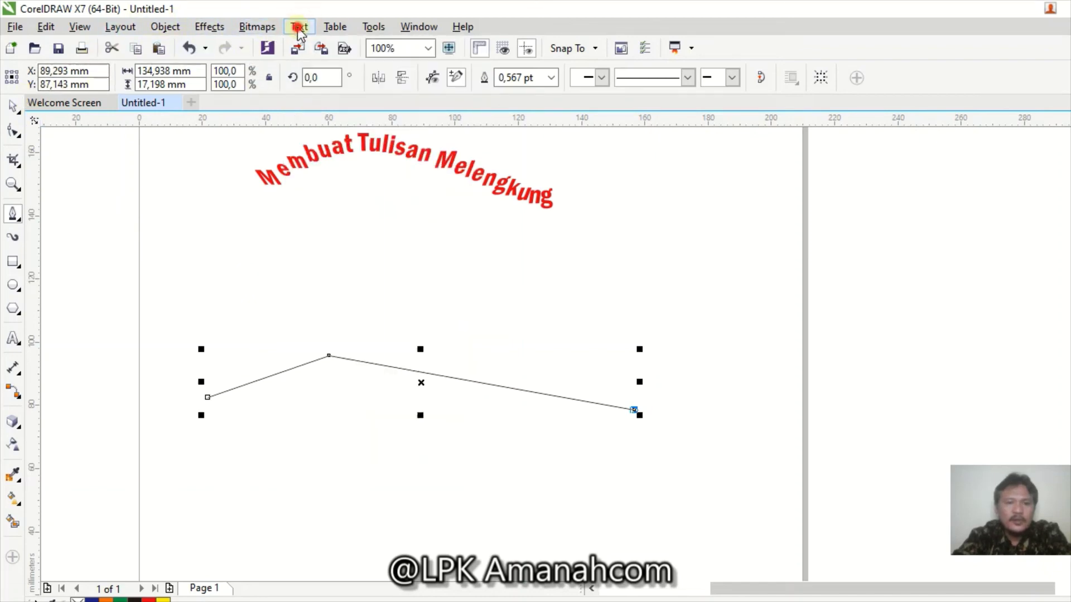
click(299, 28)
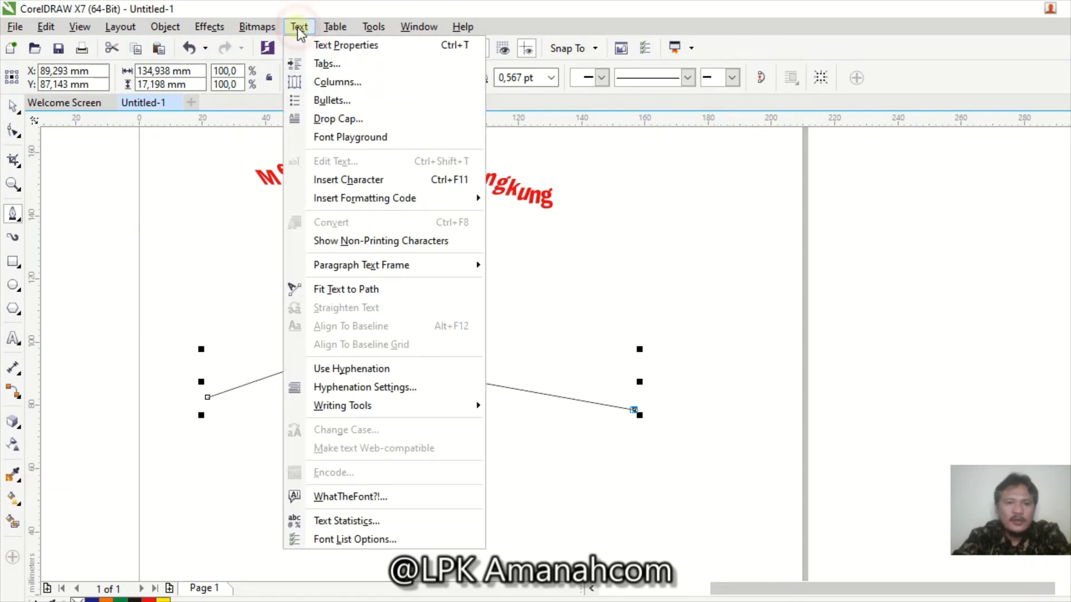
click(332, 290)
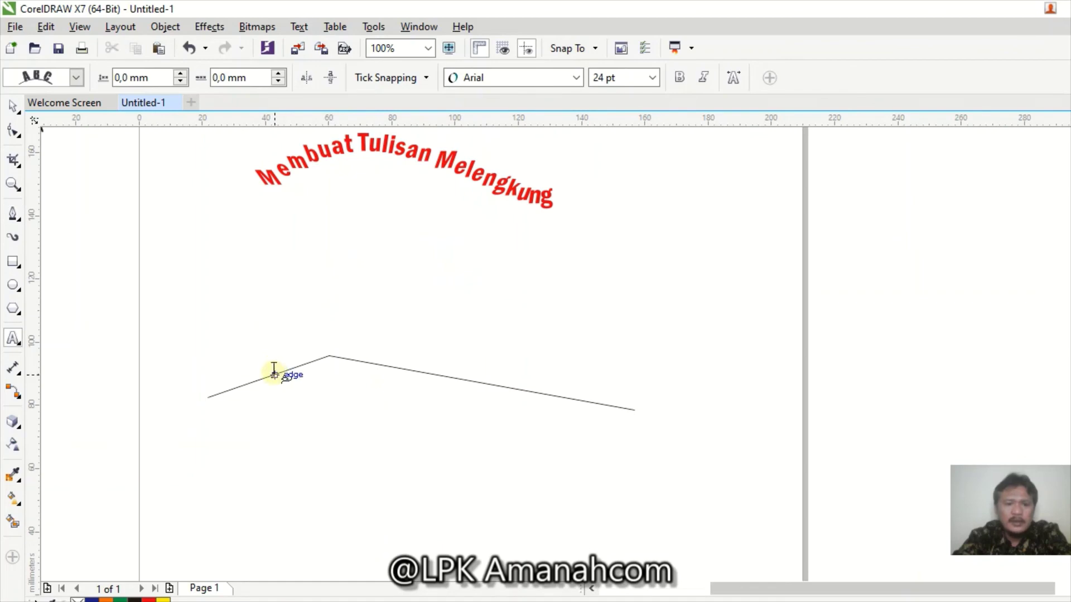
scroll(276, 372, up, 1)
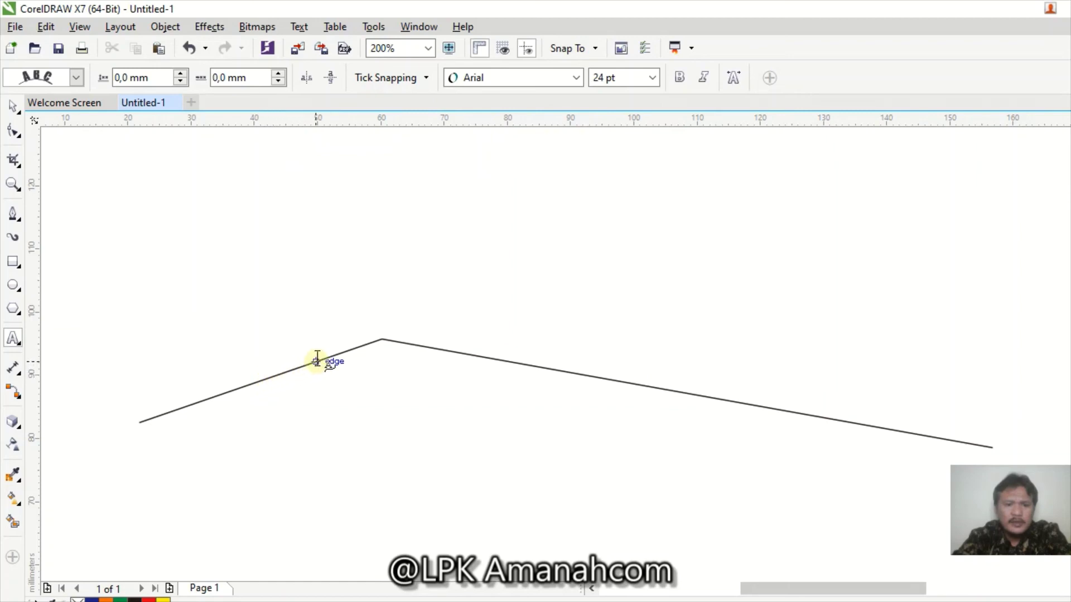
Try entering the text "ffffafasfas" just above the angled line instead of on it, and erase it
click(324, 328)
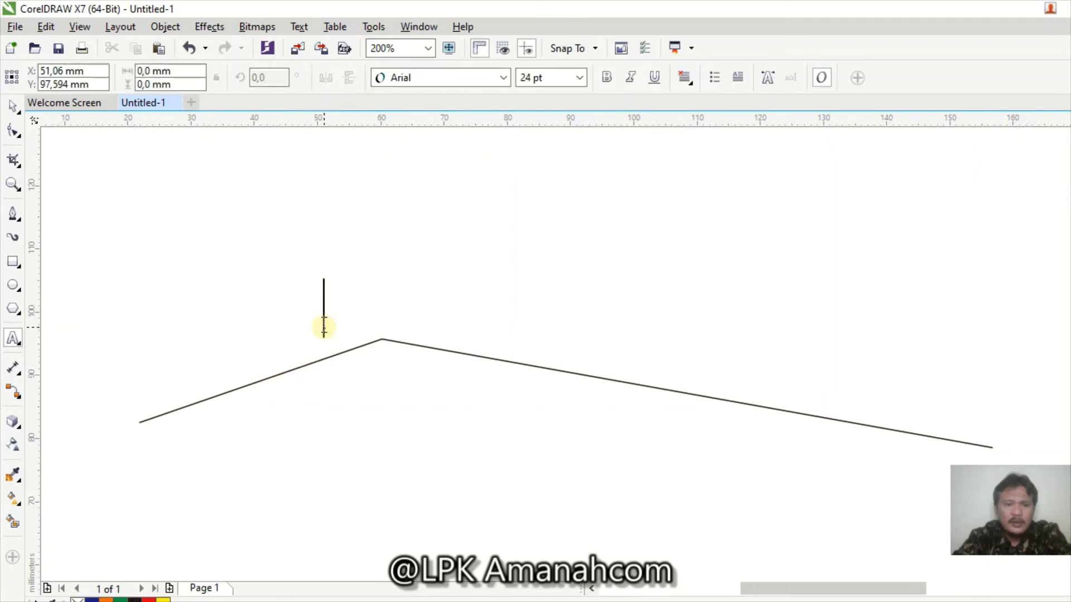
text(ffffafasfas)
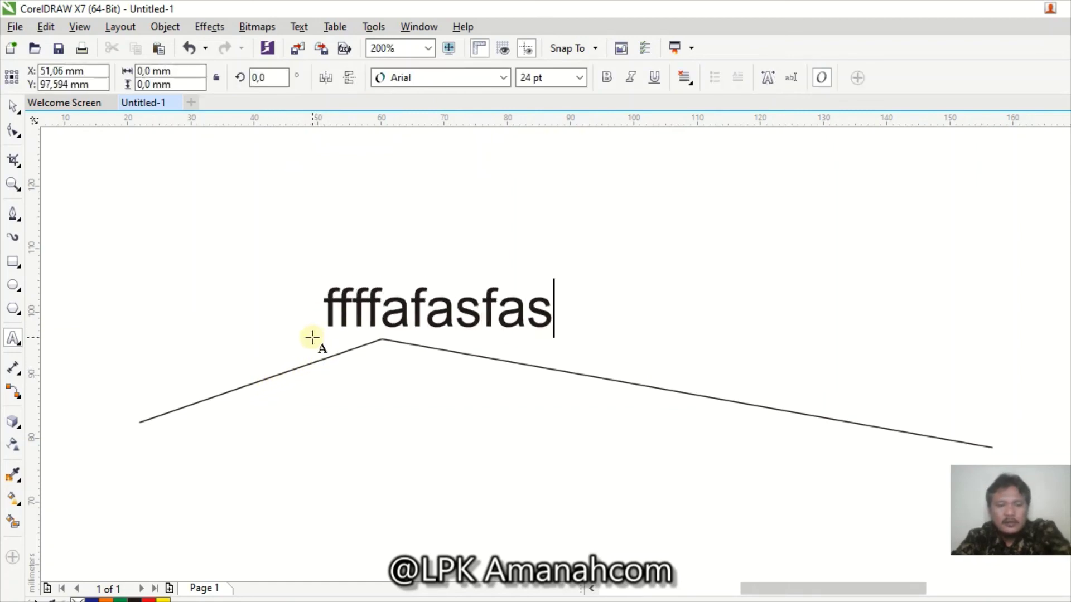
key(BackSpace)
key(BackSpace)
key(BackSpace)
key(BackSpace)
key(BackSpace)
key(BackSpace)
key(BackSpace)
key(BackSpace)
key(BackSpace)
key(BackSpace)
key(BackSpace)
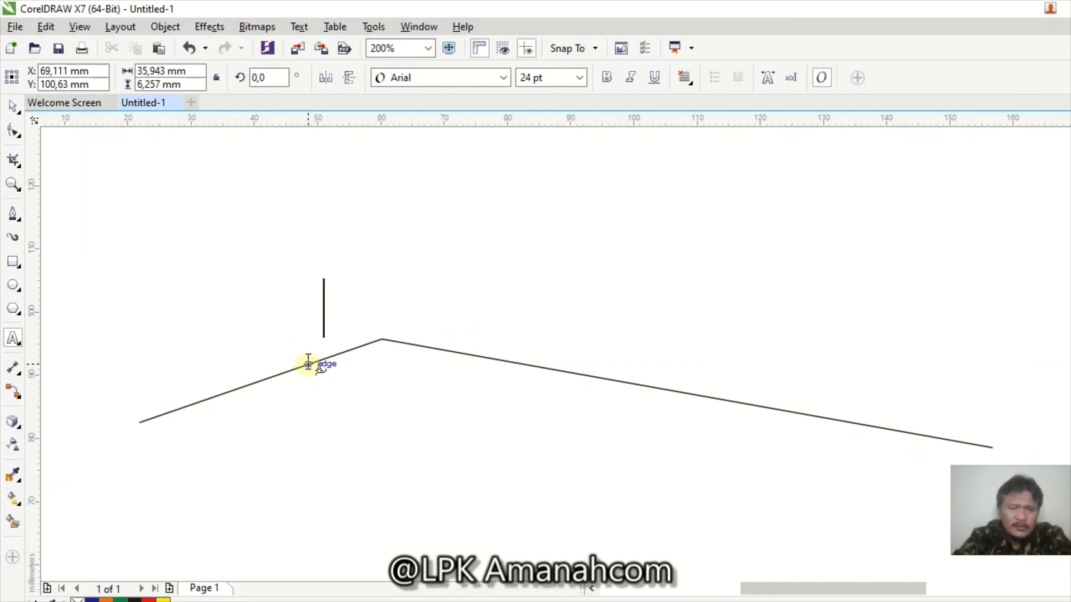
Enter the text "Tulisan Lengkung" directly on the angled line, starting on its rising segment, and finish editing
click(308, 364)
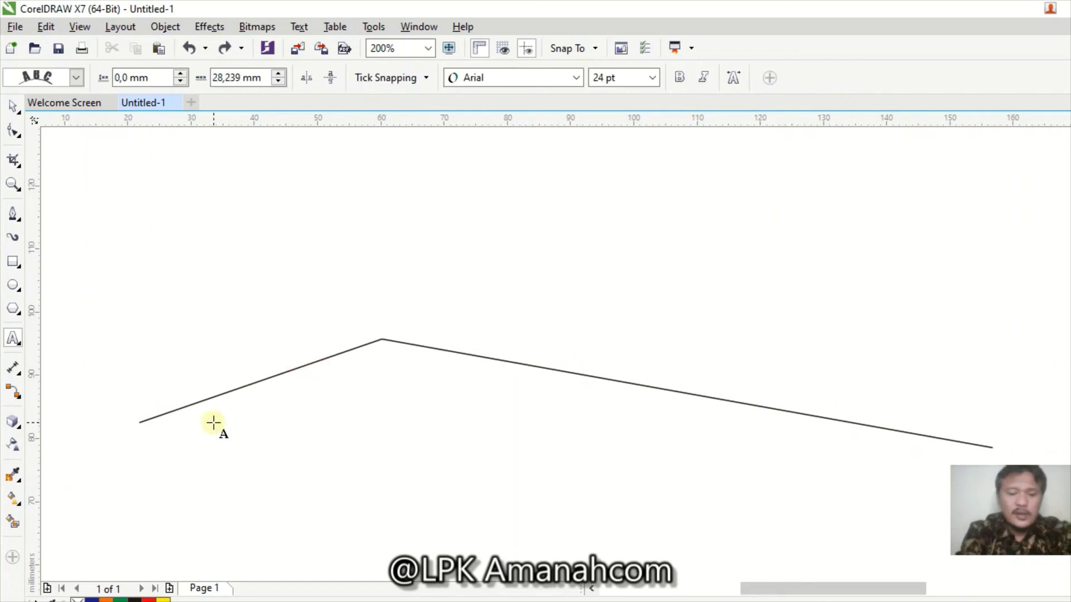
text(T)
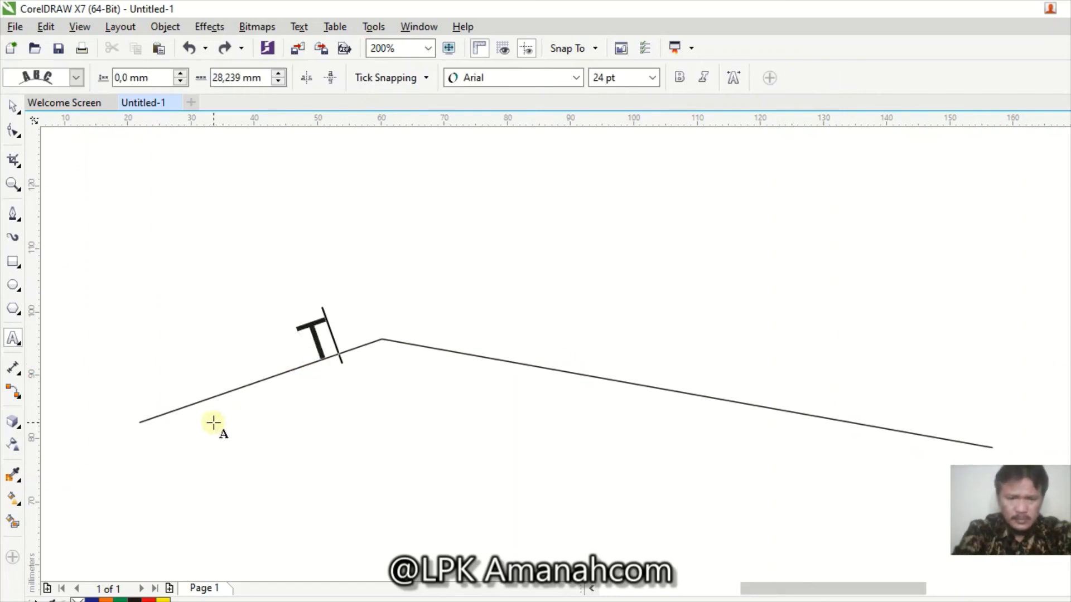
text(ulisan )
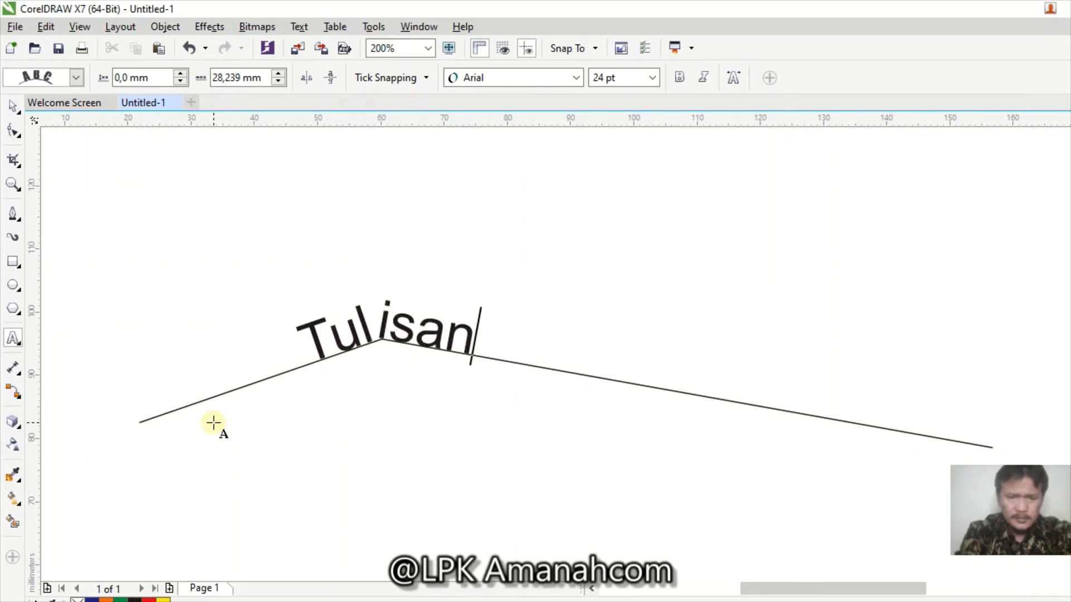
text(Lengkung)
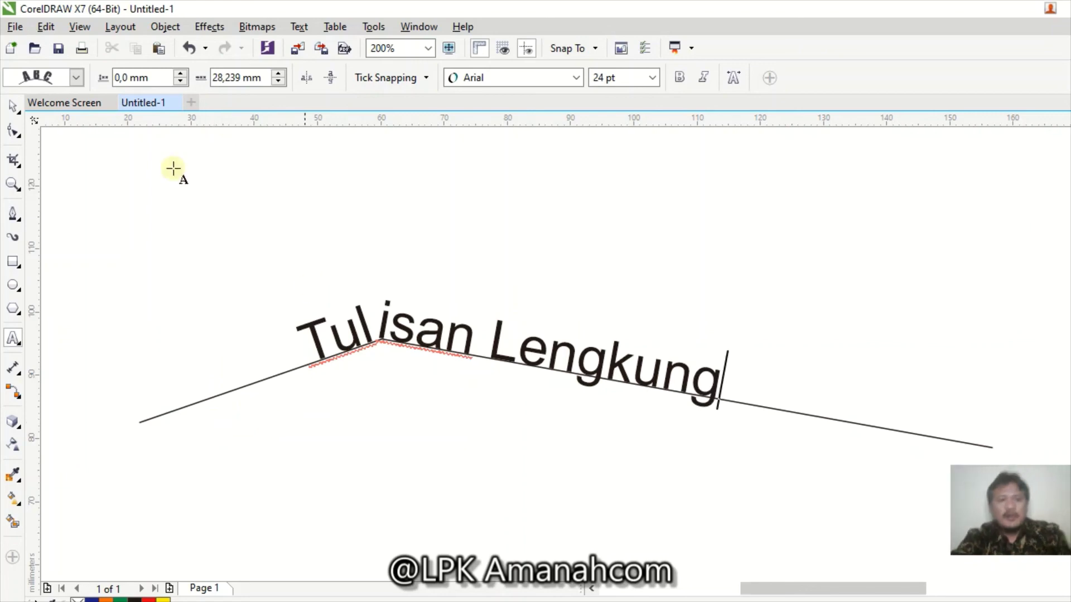
key(Escape)
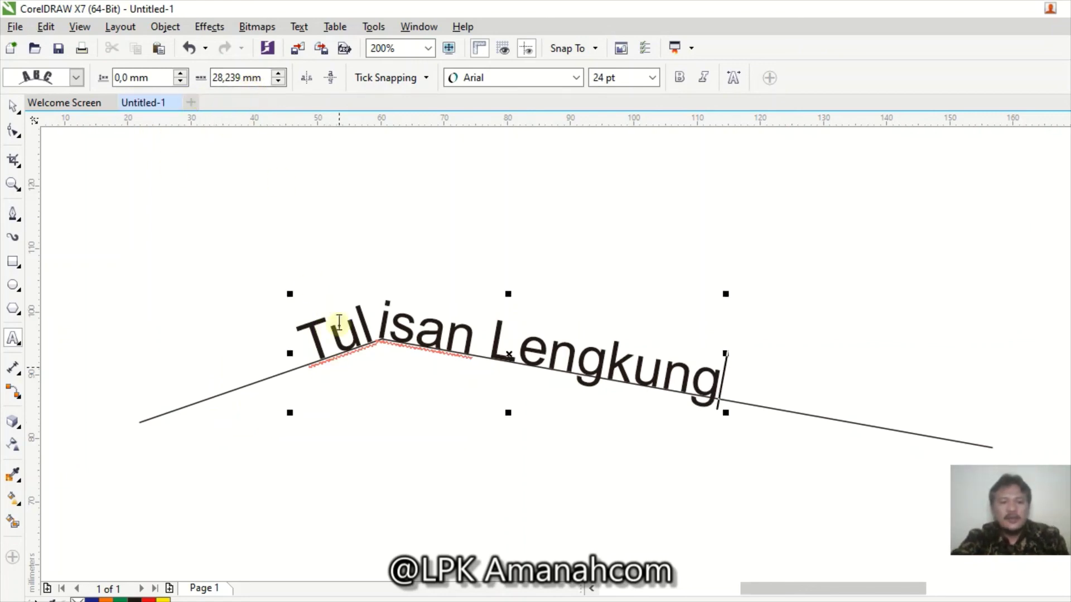